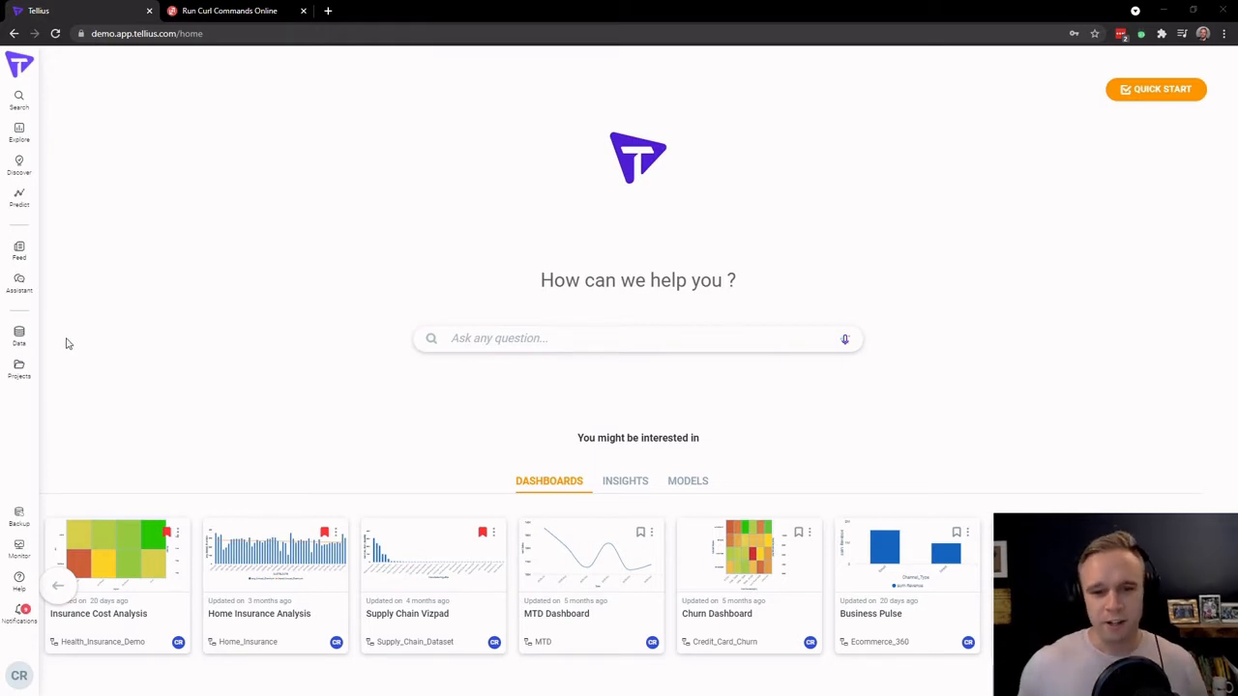
- Open the OAuth access page in the account settings
left_click(29, 674)
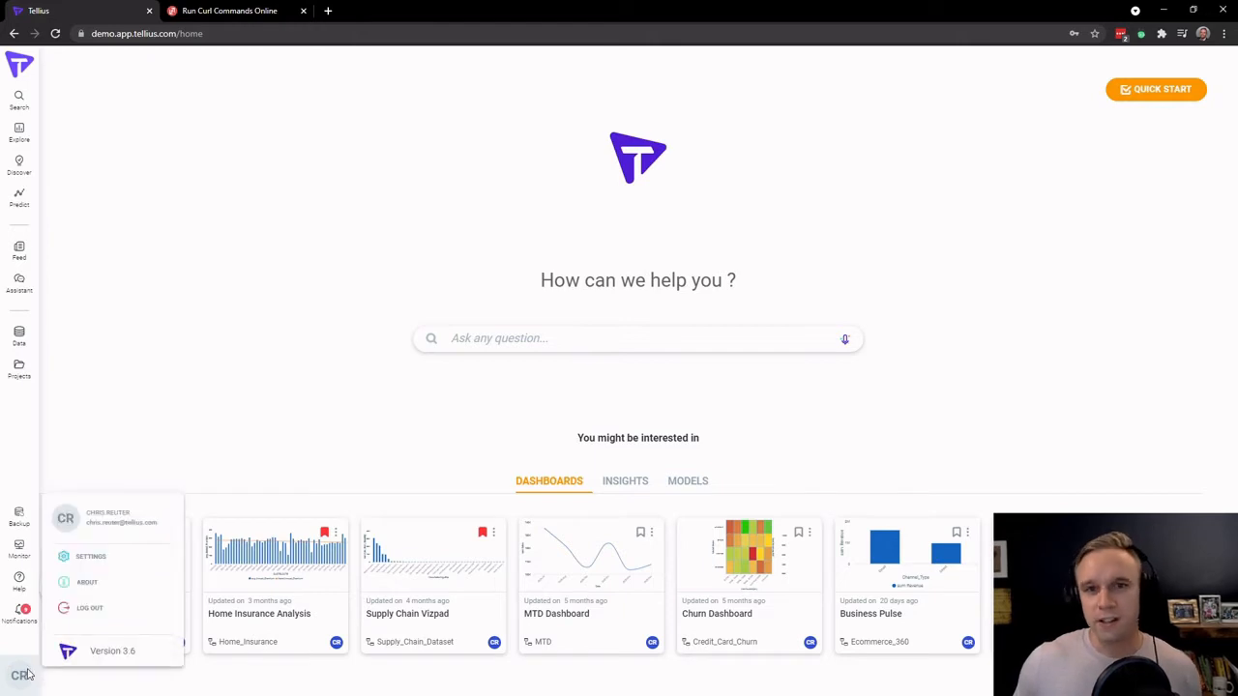
left_click(91, 558)
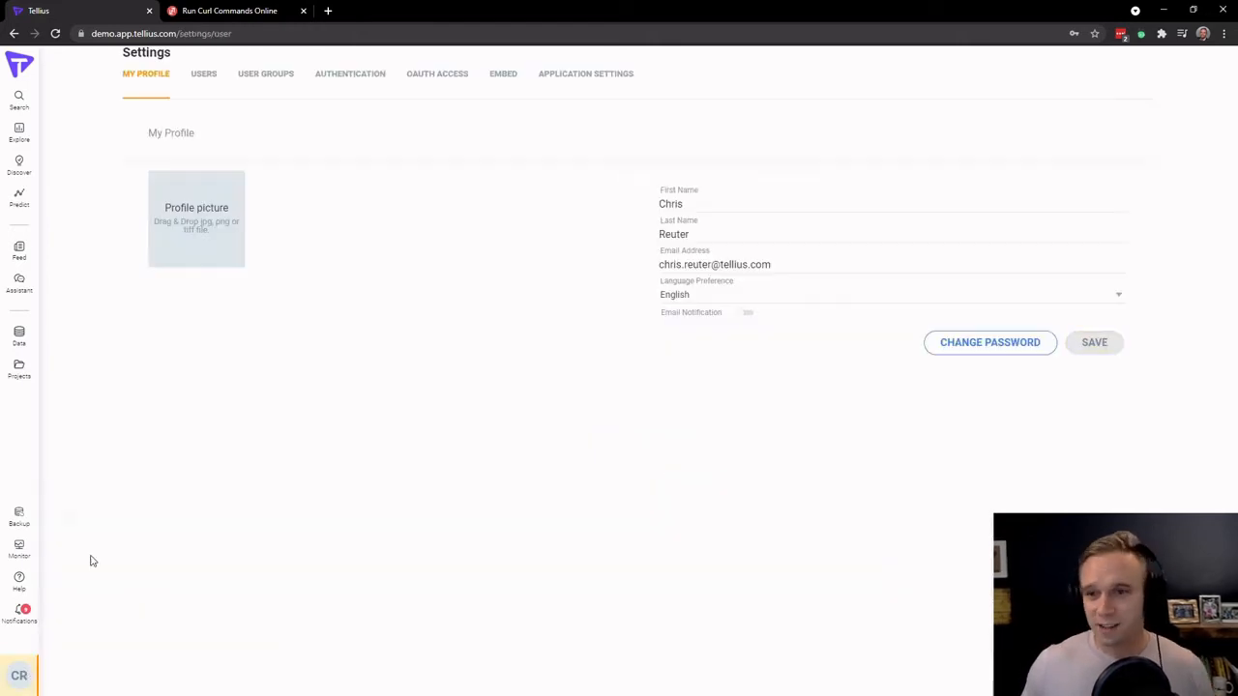
left_click(423, 88)
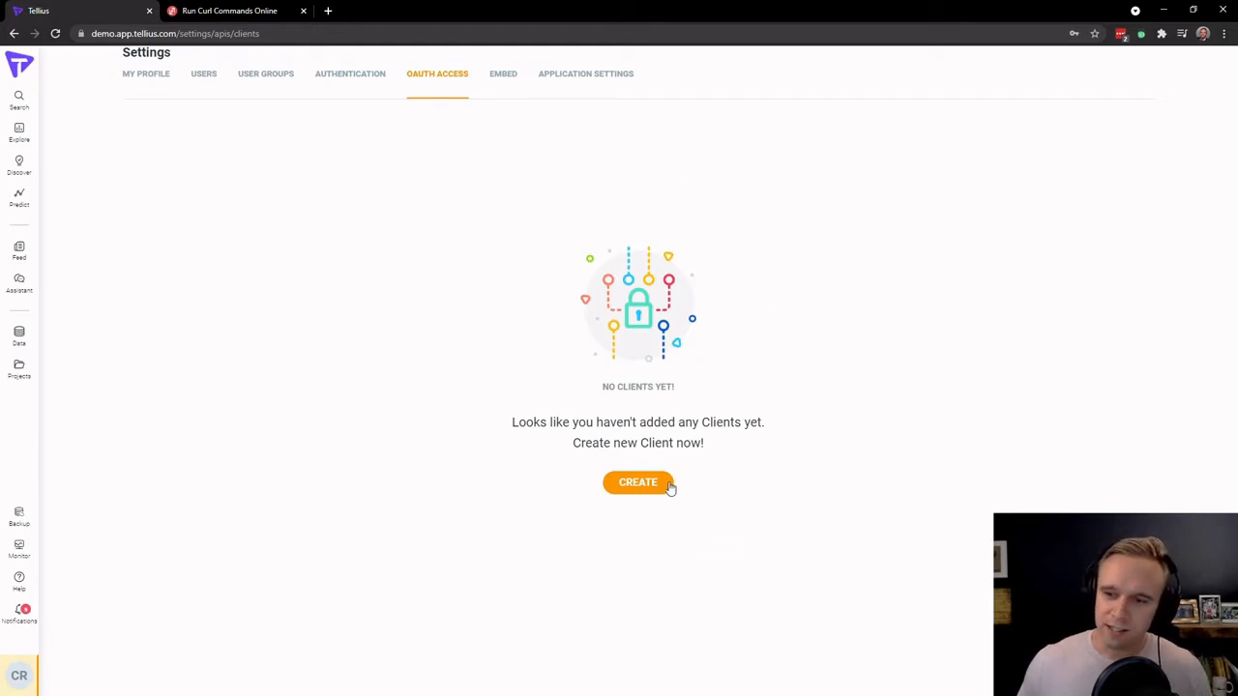
- Create an OAuth client named Machine Learning Service with the Machine Learning scope and save it
left_click(638, 483)
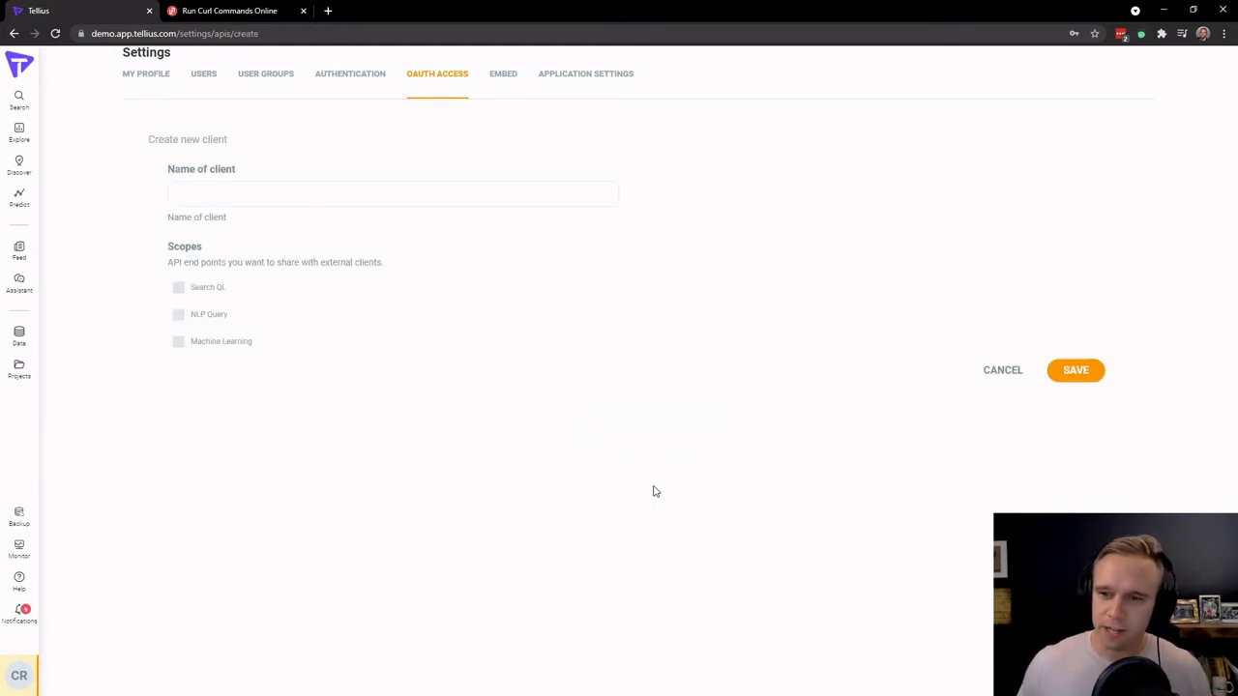
left_click(296, 200)
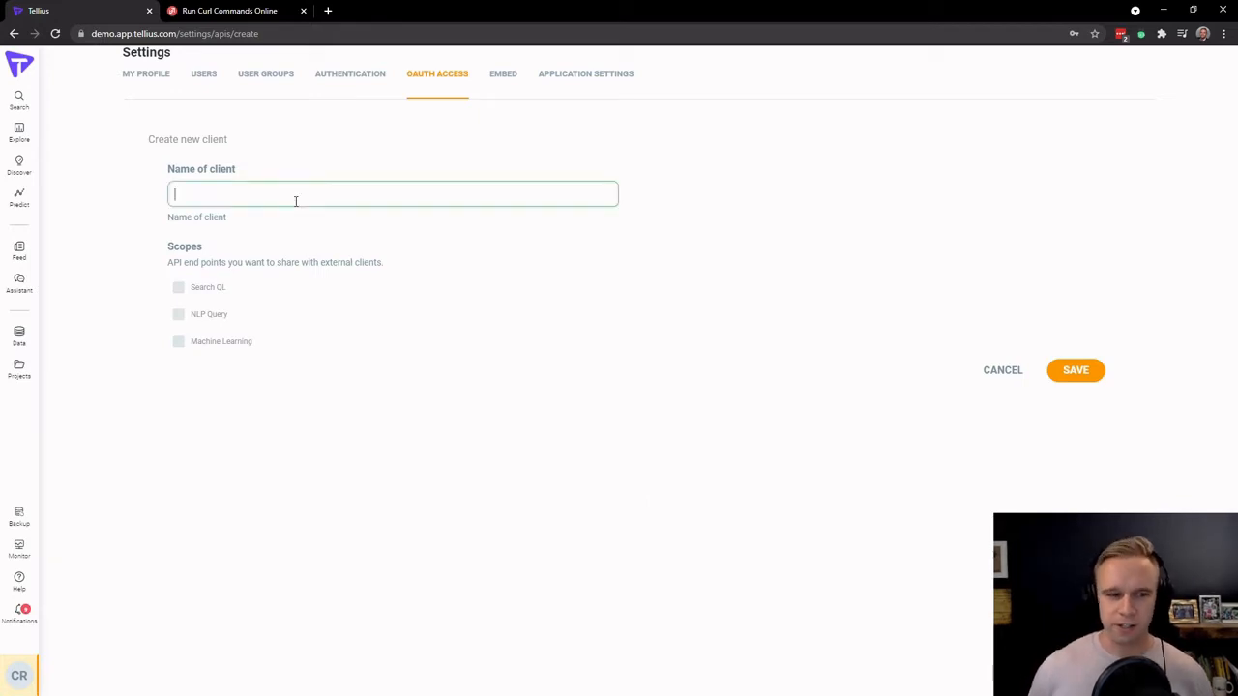
type("Machine Lea")
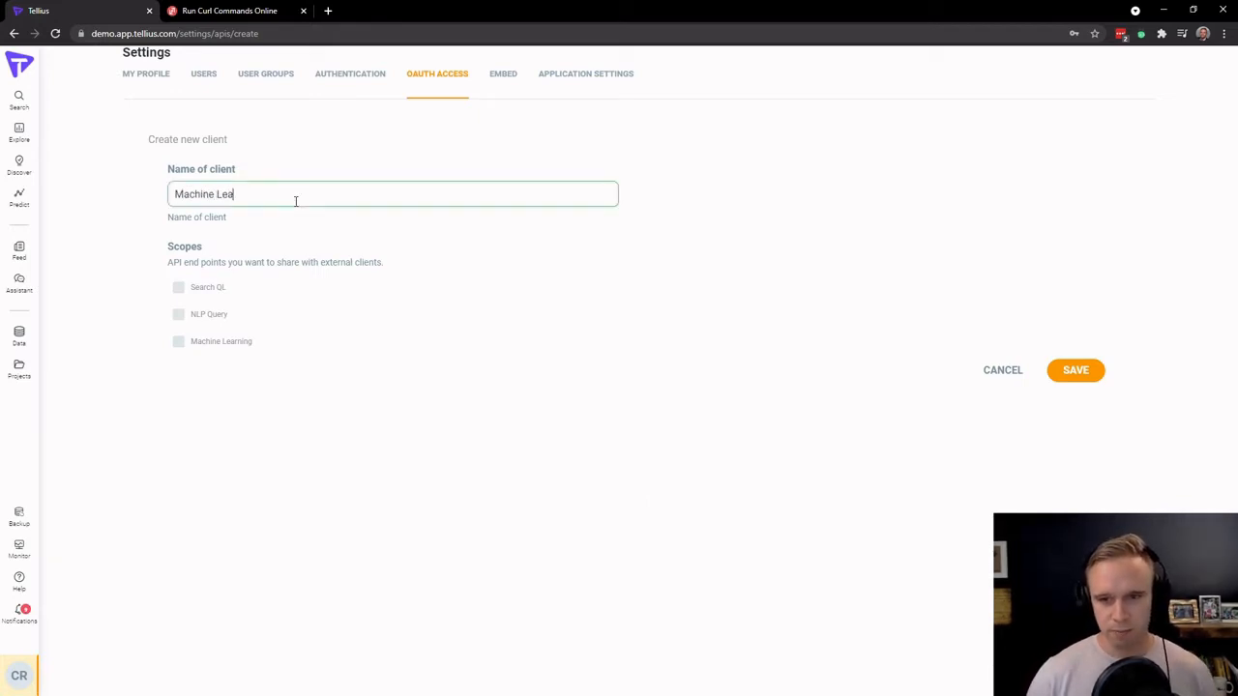
type("rning Service")
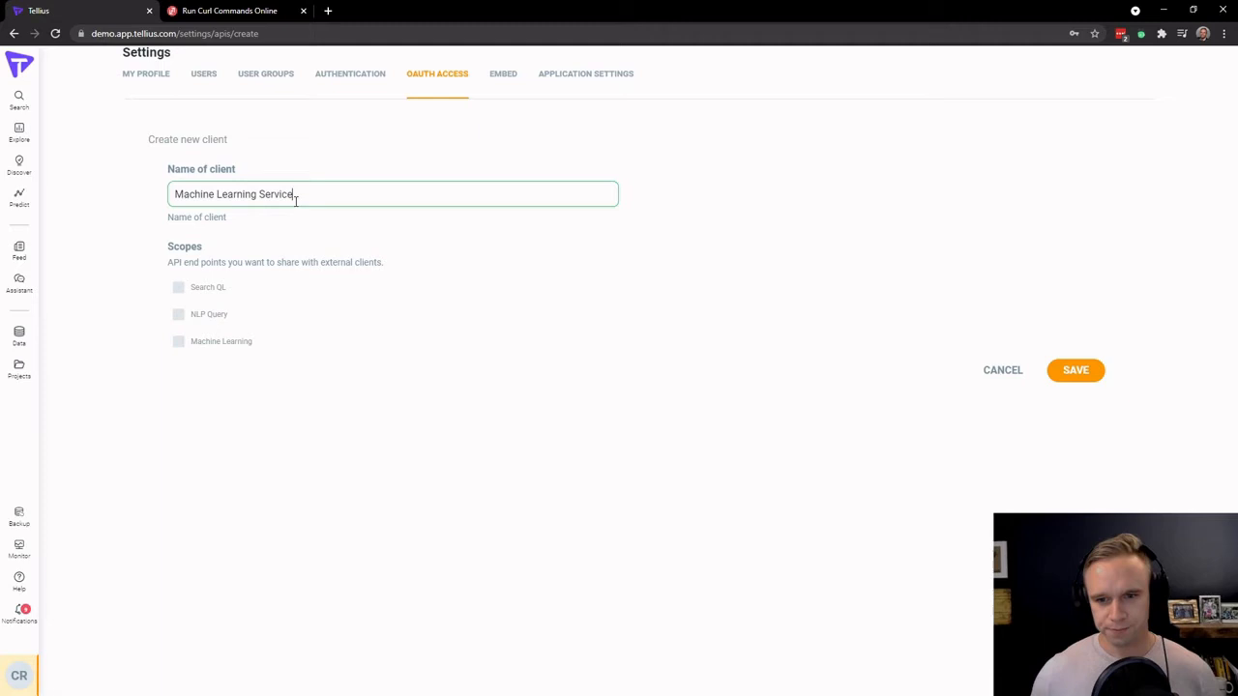
left_click(214, 346)
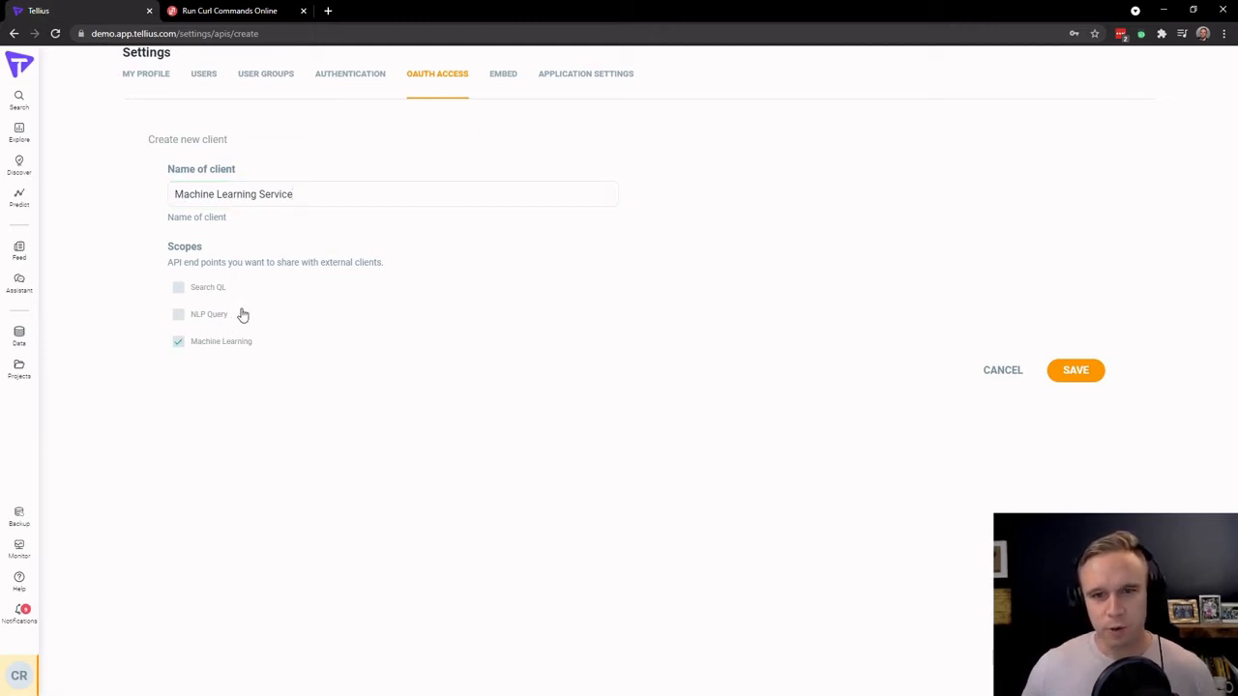
left_click(1090, 377)
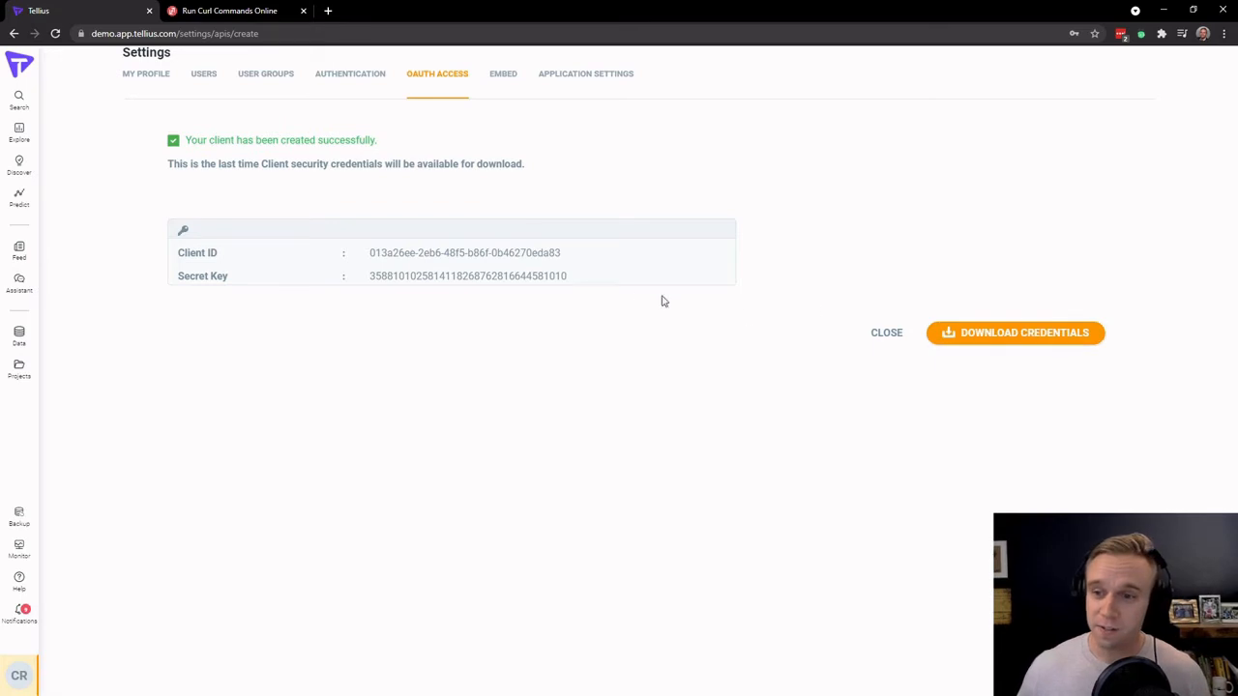
- Copy the new client's ID and secret key for use in the API requests
left_click_drag(561, 254, 370, 257)
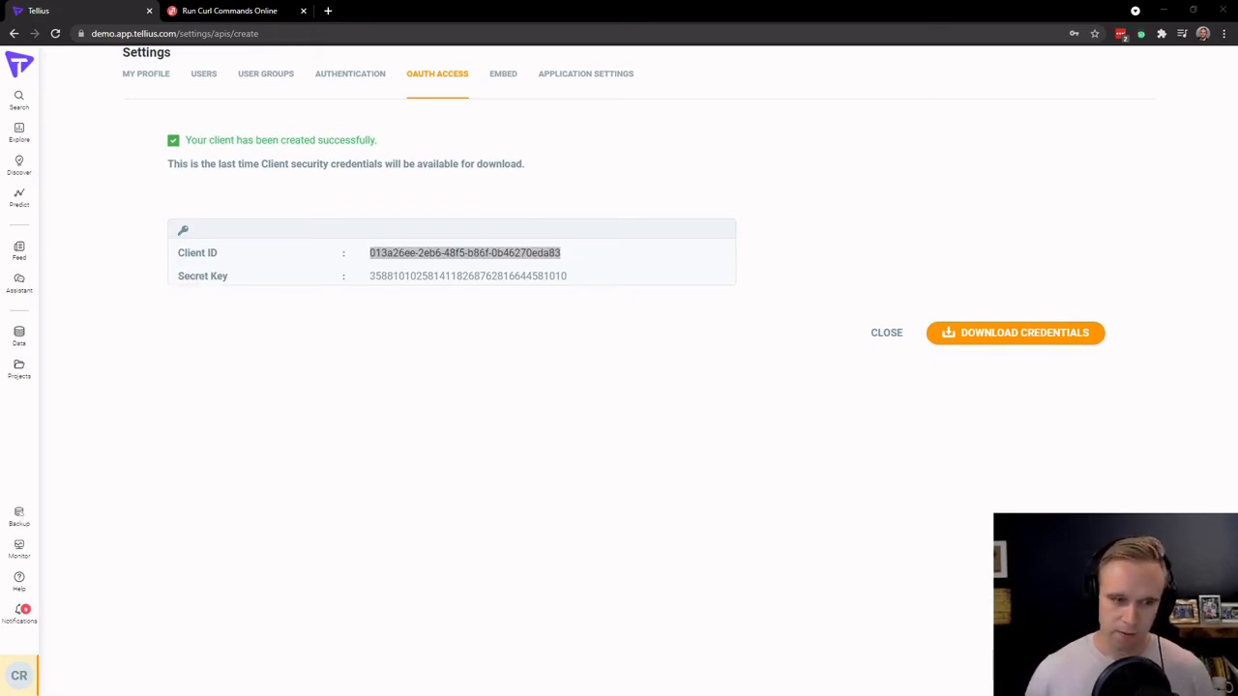
left_click_drag(583, 277, 374, 280)
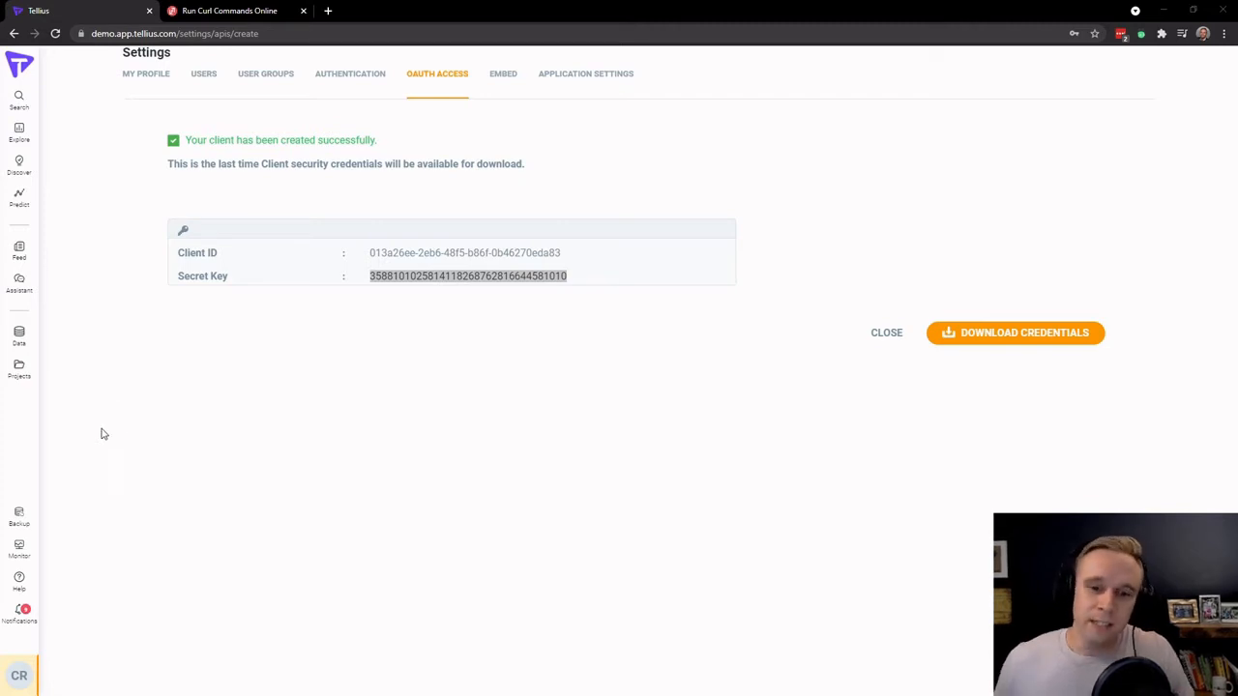
- Open the API details of the Ford_Prices_AutoML prediction model, look at the Python version and return to the curl version
left_click(19, 196)
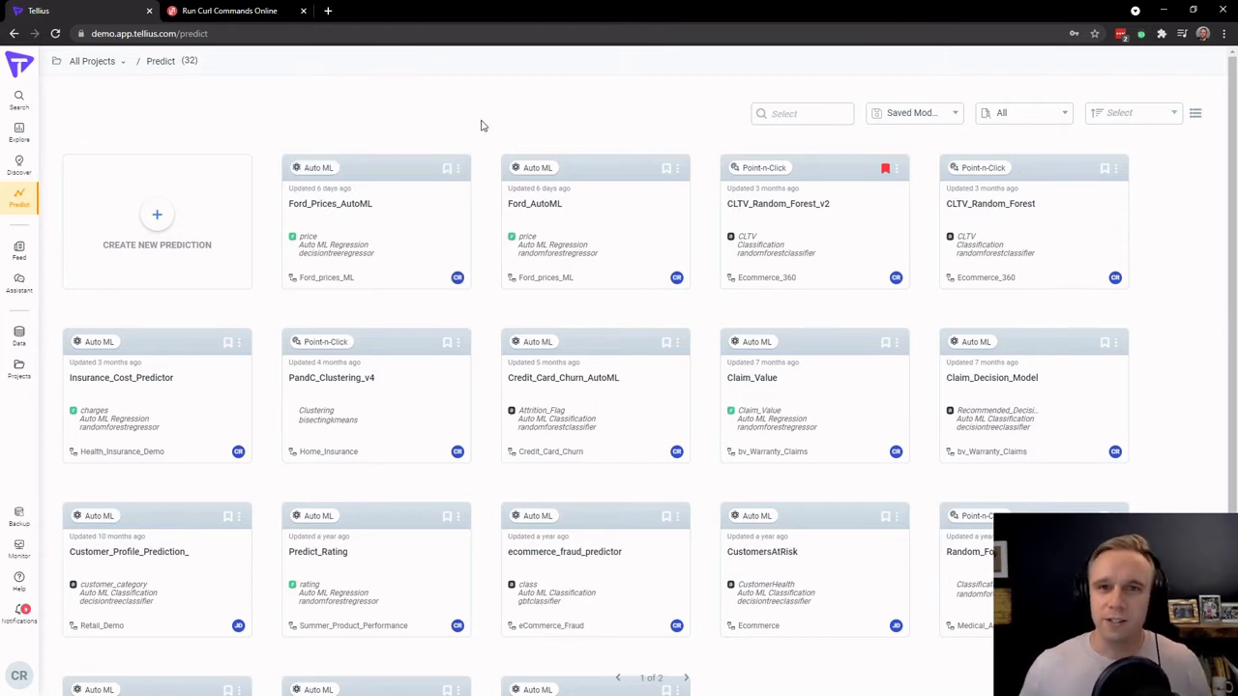
left_click(459, 170)
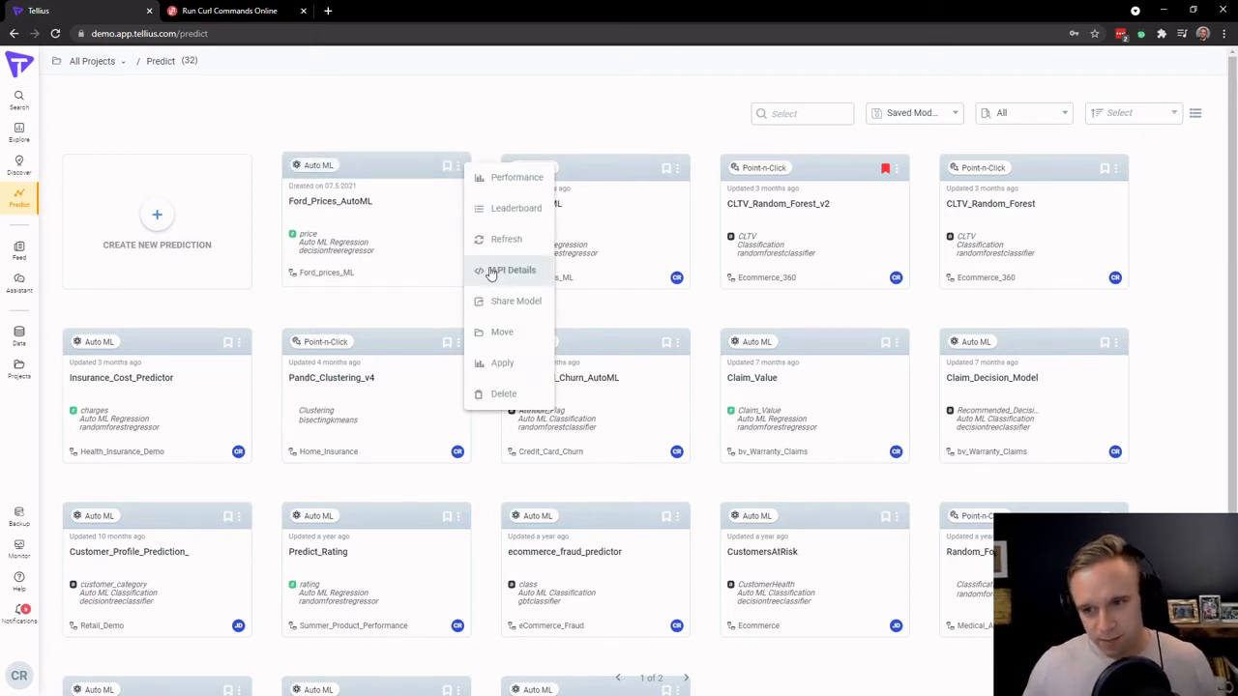
left_click(494, 270)
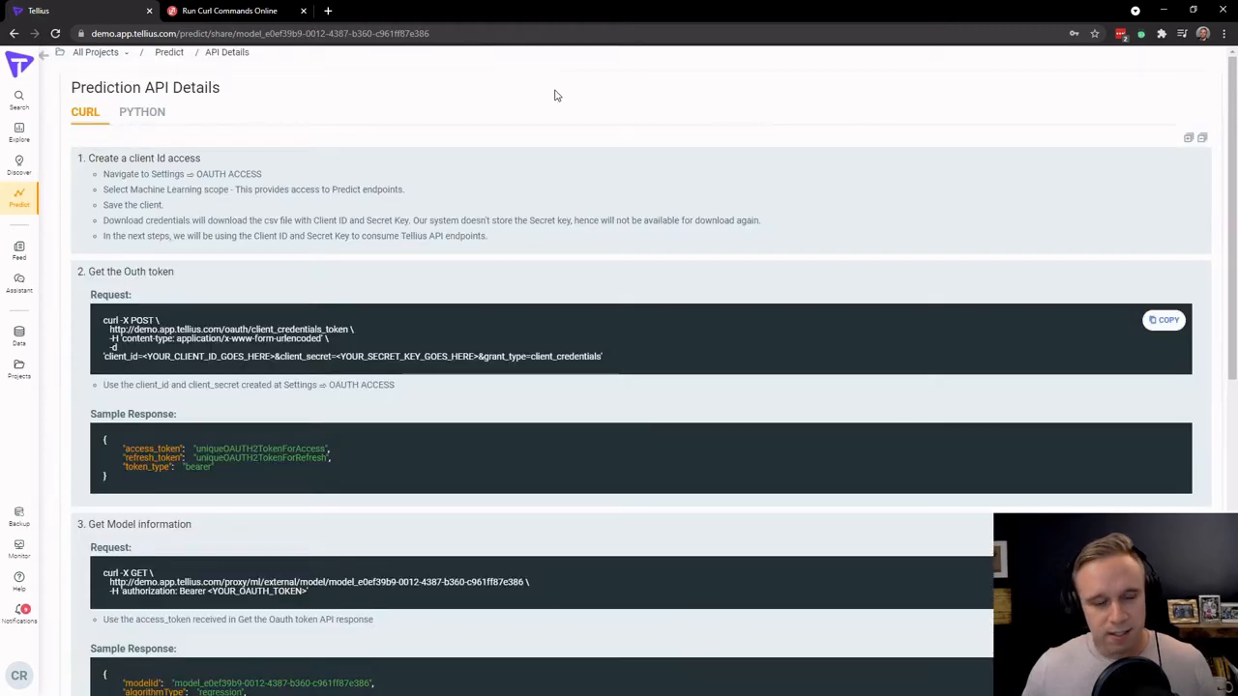
left_click(142, 113)
left_click(85, 114)
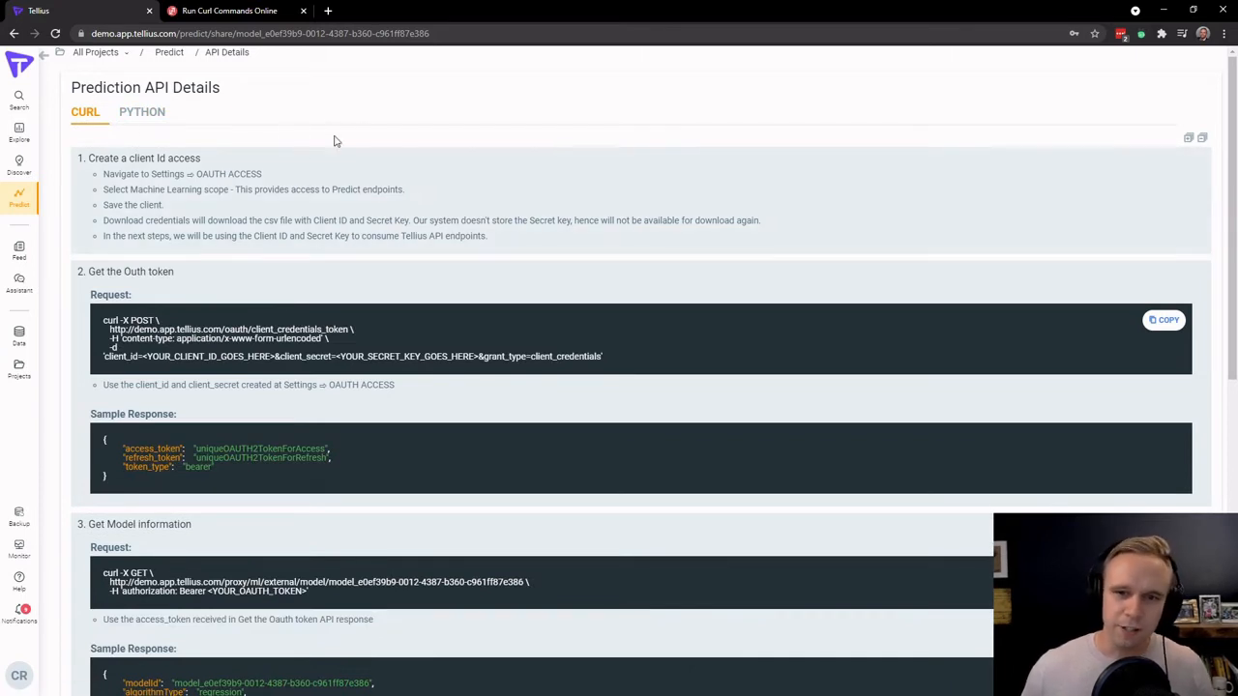
- Collapse the client access instructions and copy the curl request for the OAuth token, noting its client ID and secret key placeholders
left_click(232, 166)
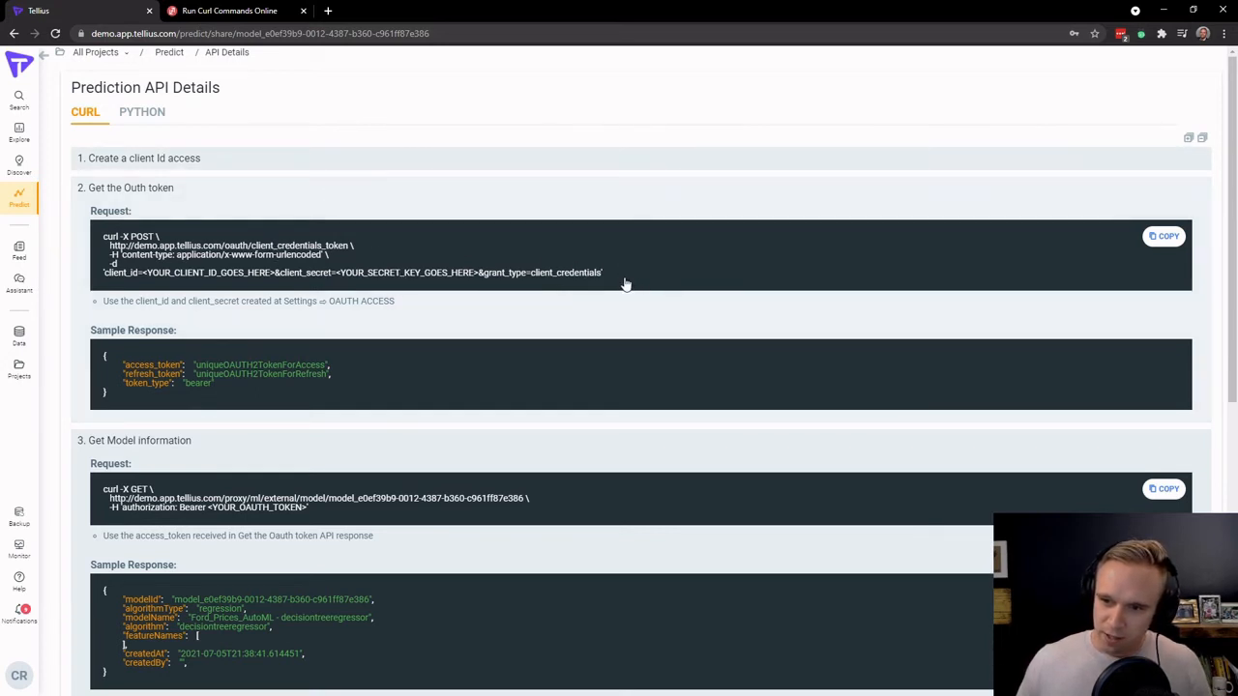
left_click_drag(624, 284, 99, 243)
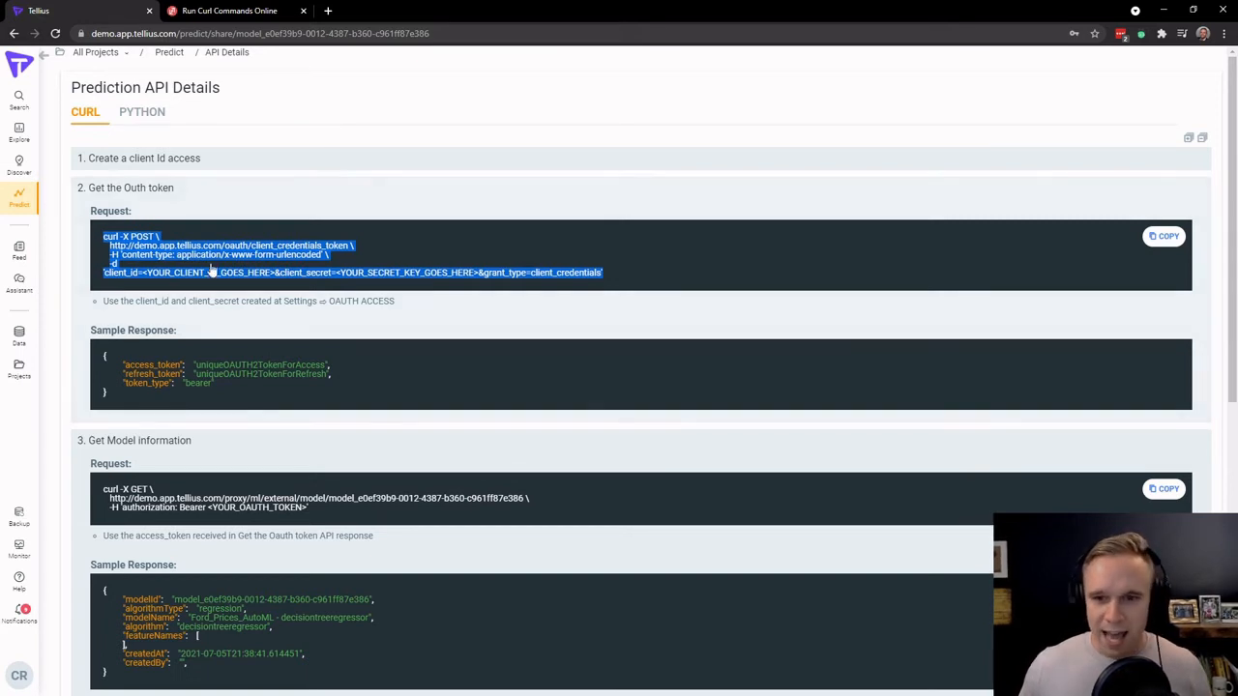
left_click(282, 263)
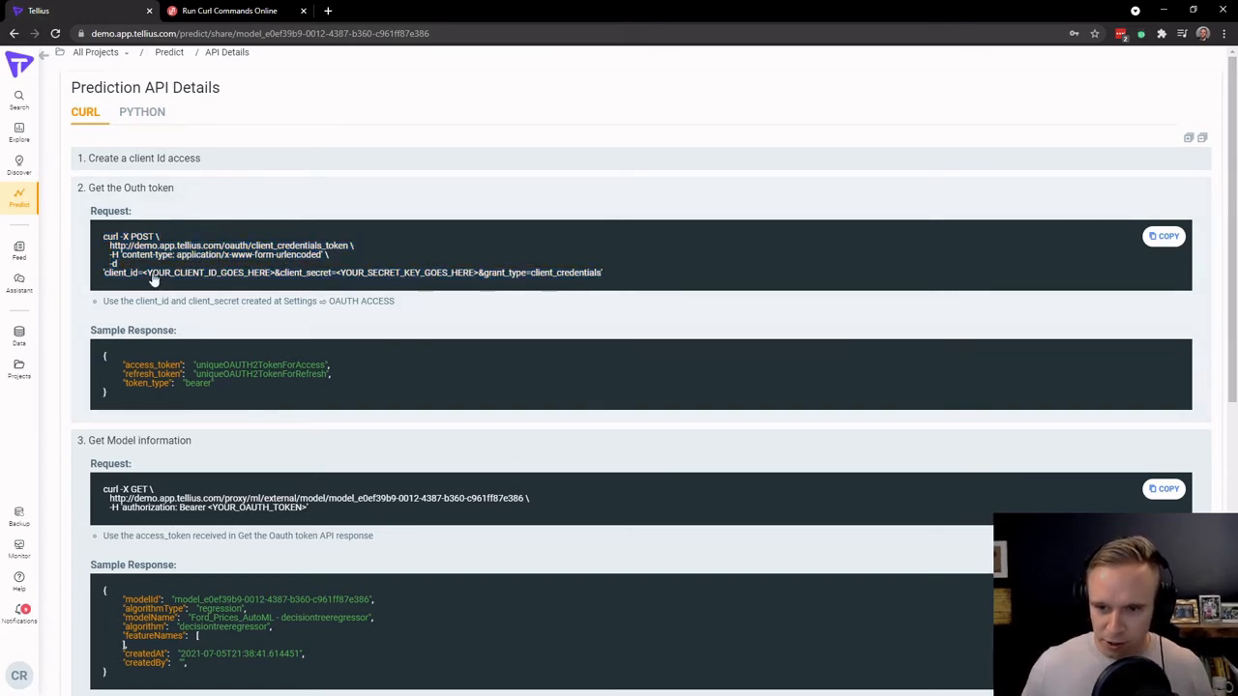
left_click_drag(150, 273, 475, 285)
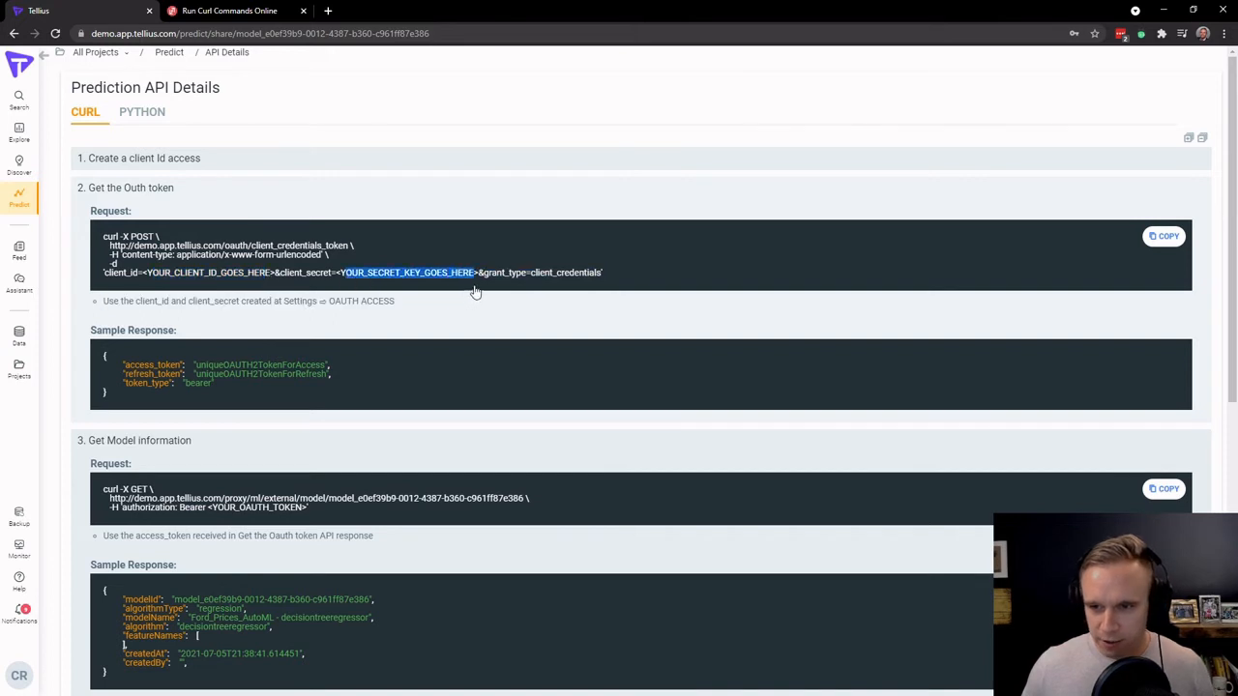
left_click(475, 287)
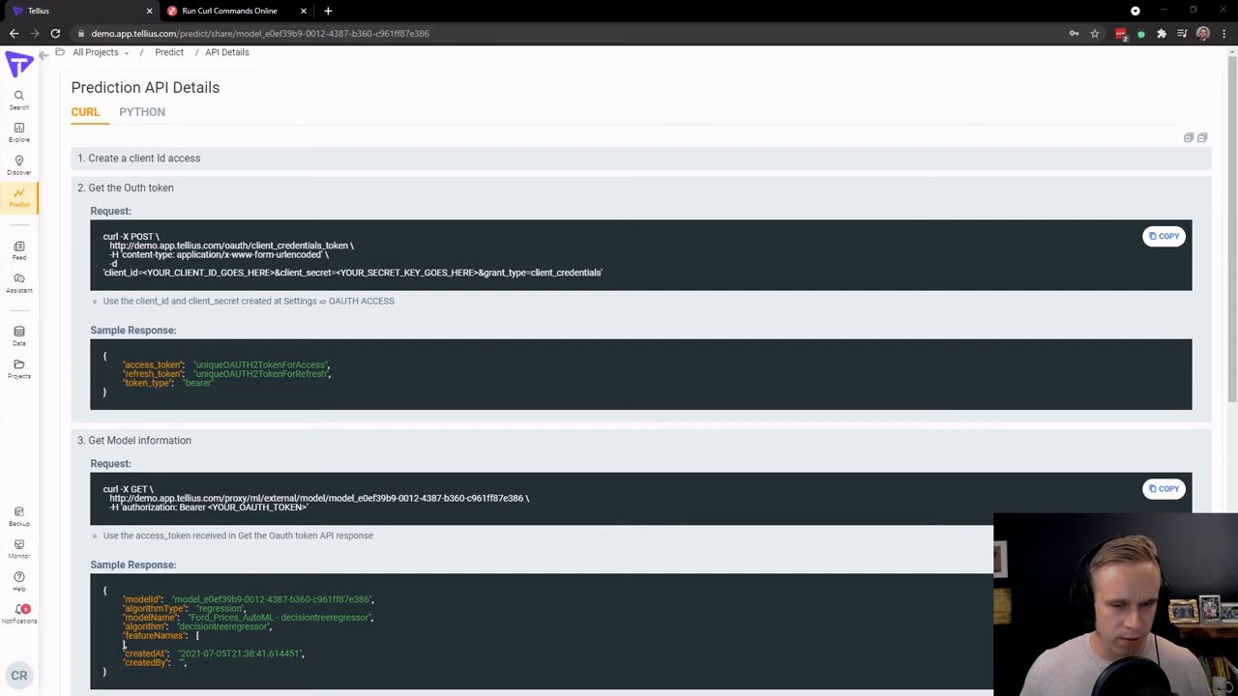
- Switch to ReqBin and replace the sample command with the OAuth token request containing the client ID and secret key
left_click(210, 12)
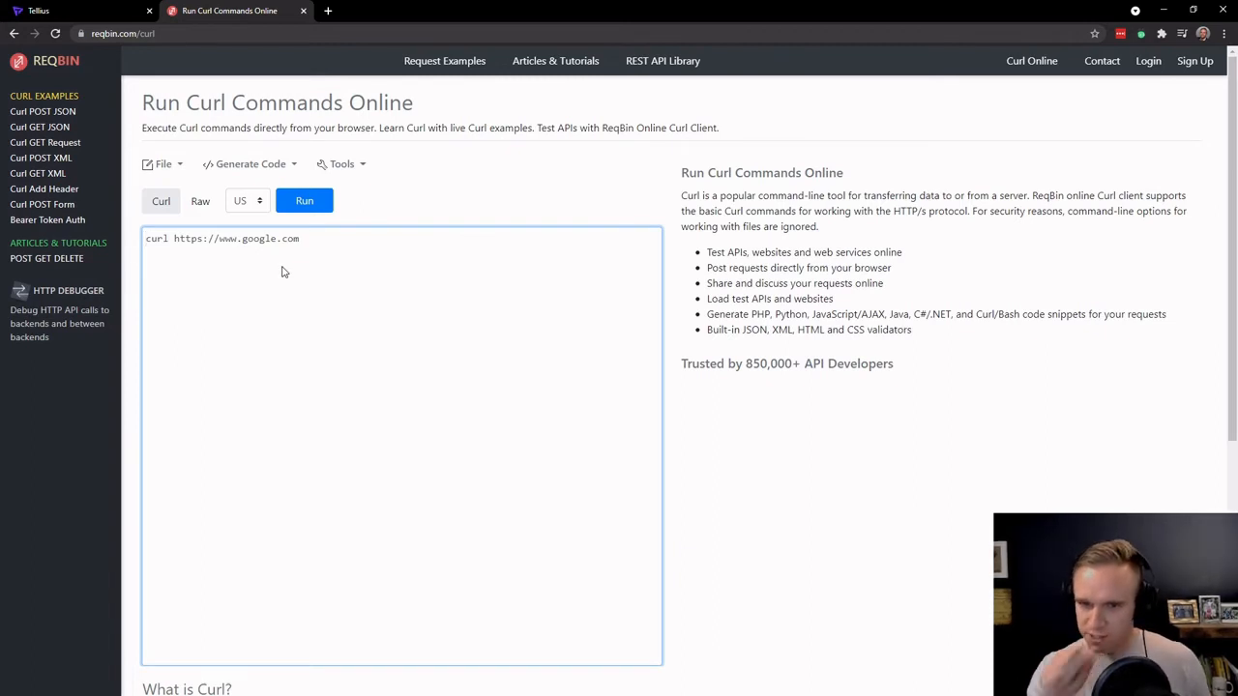
key("ctrl+a")
key("ctrl+v")
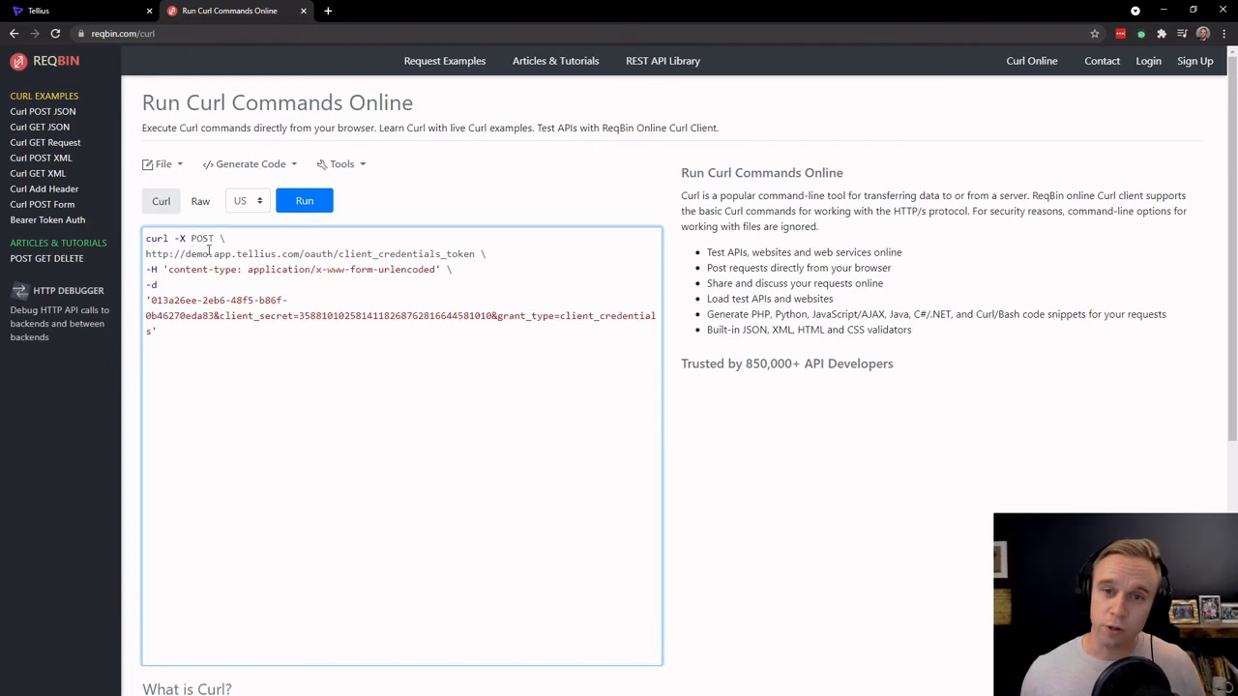
- Check the token request against the Tellius template, add the missing client_id= before the client ID, and run it in ReqBin
left_click(79, 12)
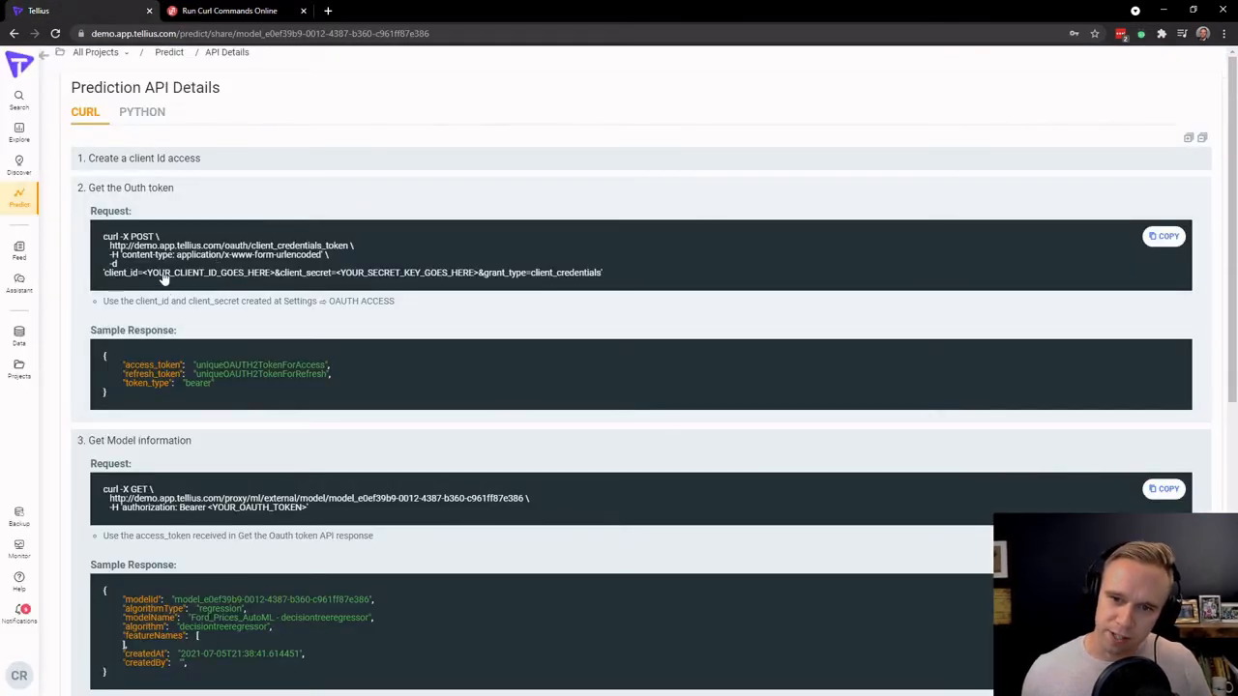
left_click(211, 14)
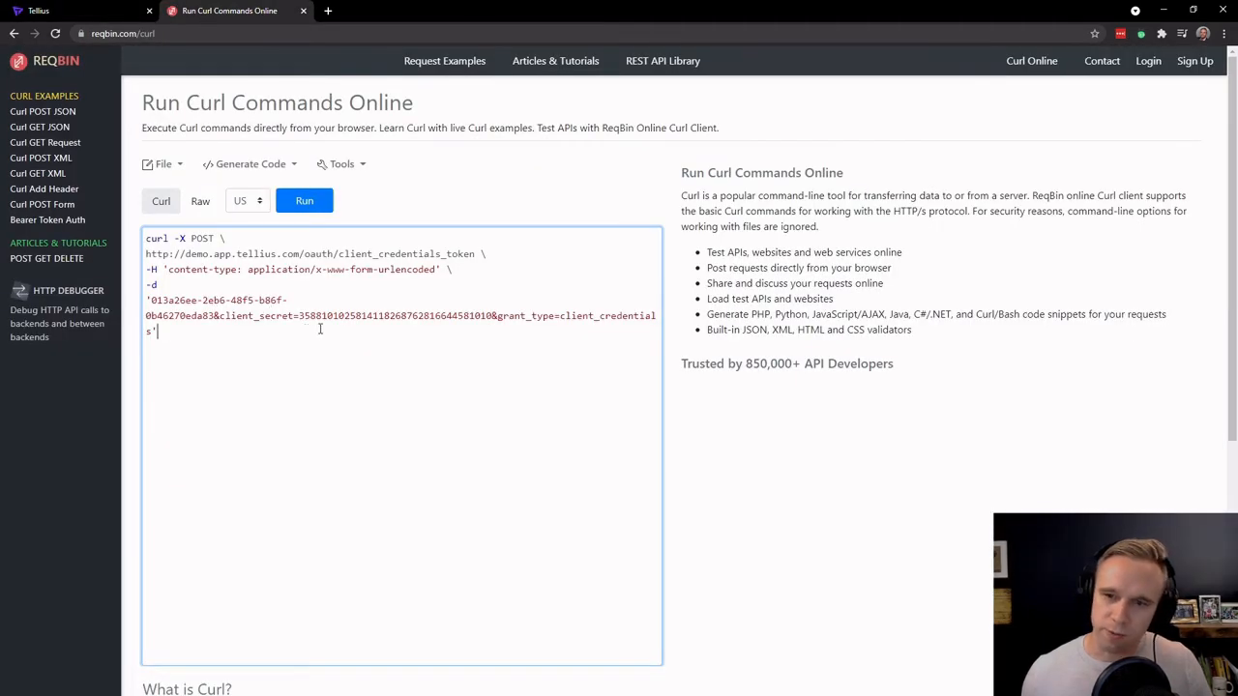
left_click(304, 200)
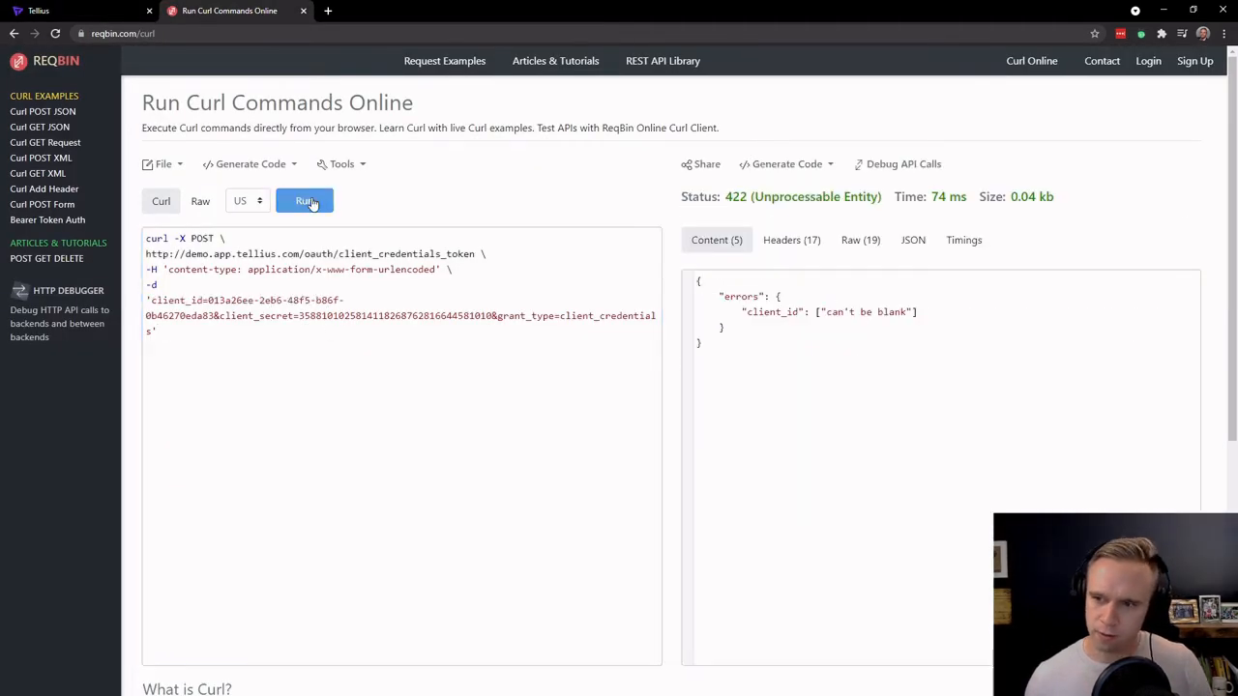
left_click(310, 201)
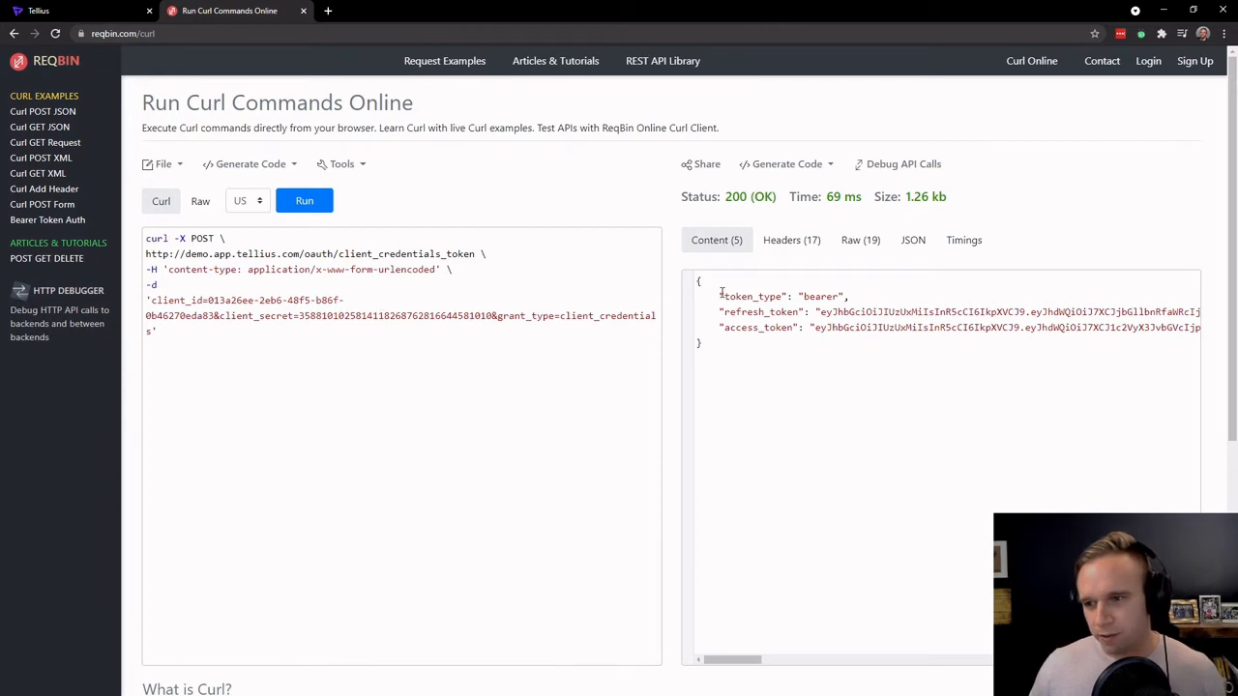
- Review the token type and refresh token in the response, and copy the full access token value without its quotation marks
left_click_drag(725, 296, 847, 295)
left_click(847, 296)
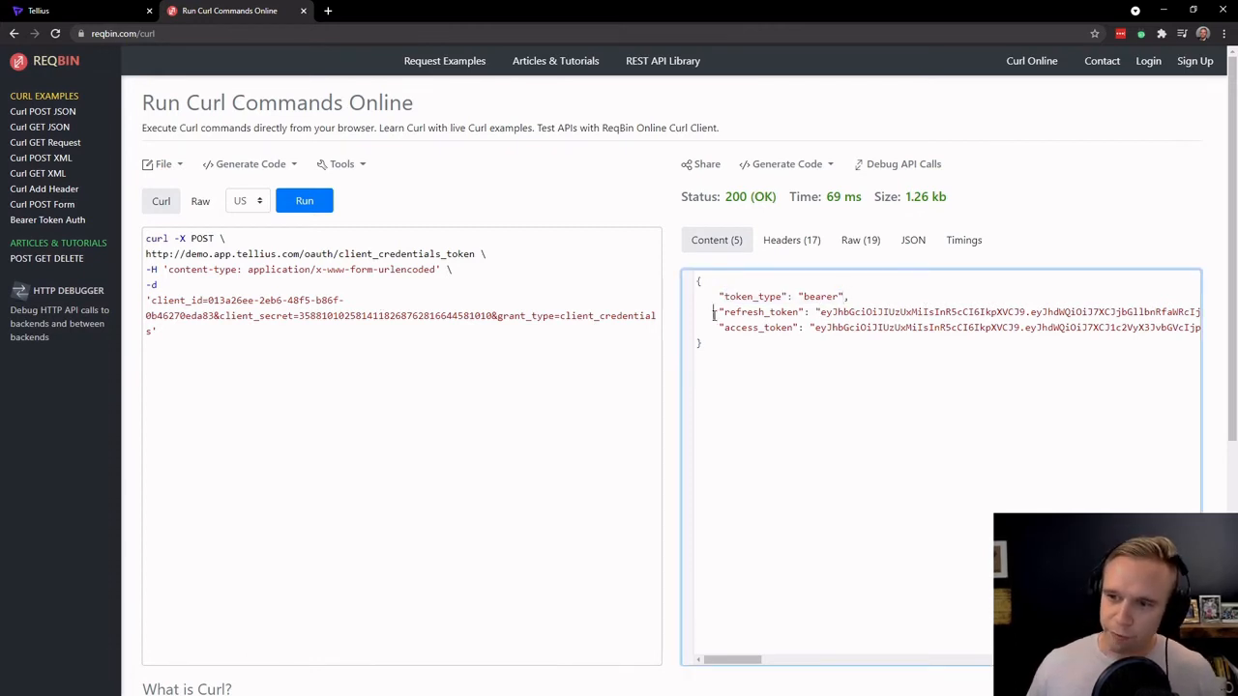
left_click_drag(713, 313, 1141, 312)
left_click(1140, 312)
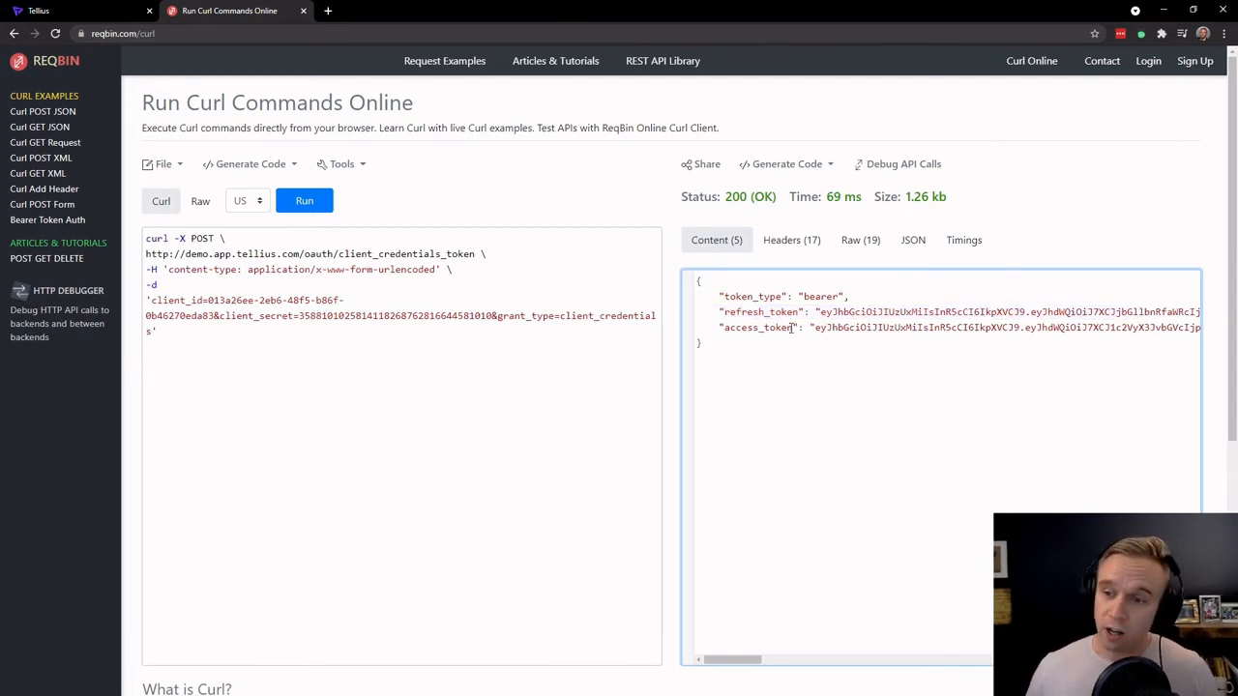
left_click_drag(813, 328, 1175, 342)
key("shift+Left")
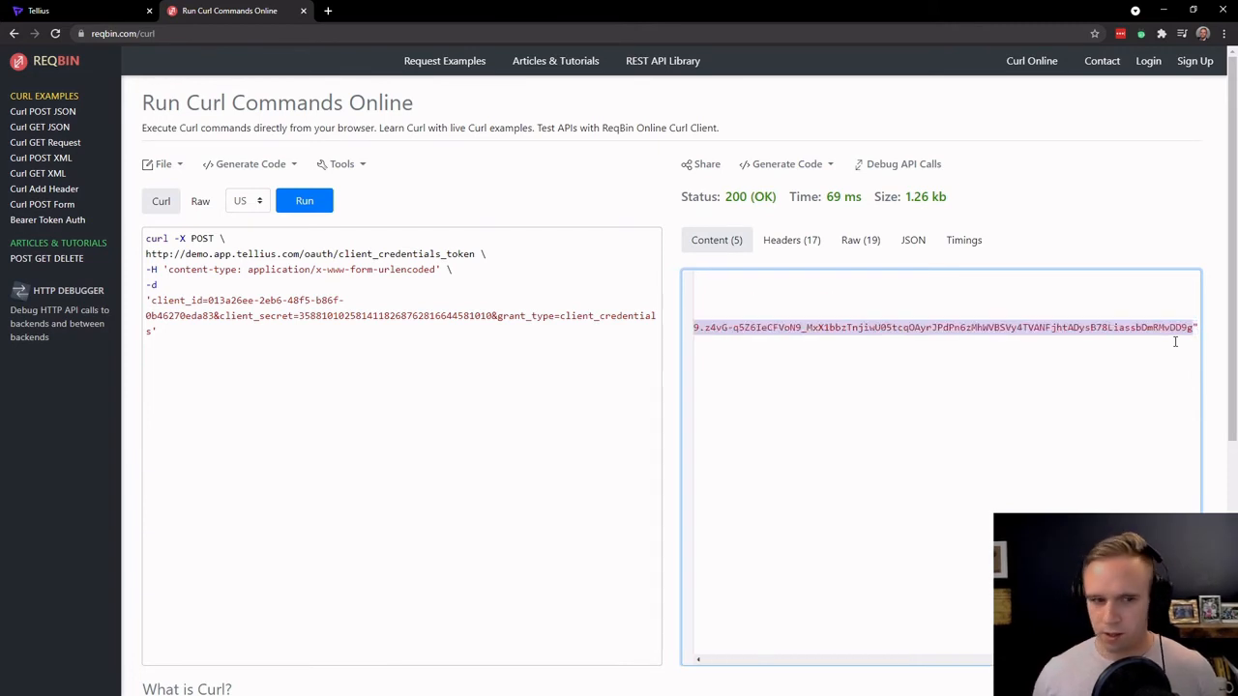
key("alt+Tab")
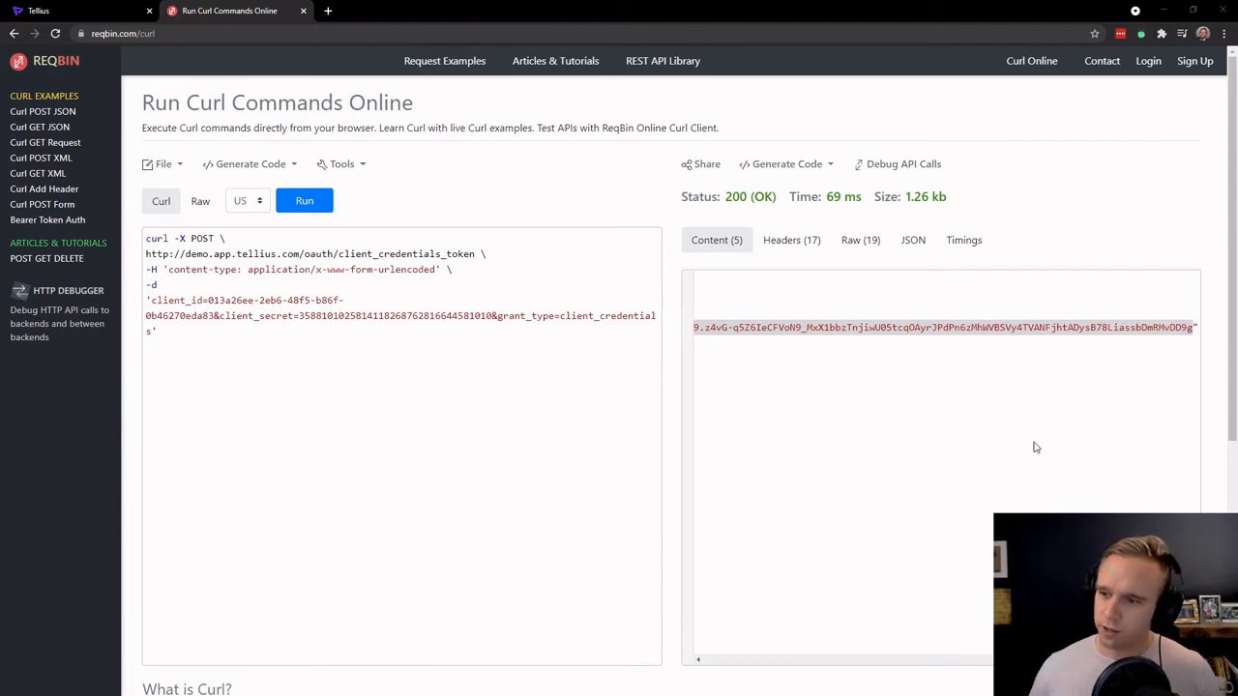
left_click_drag(1150, 659, 737, 630)
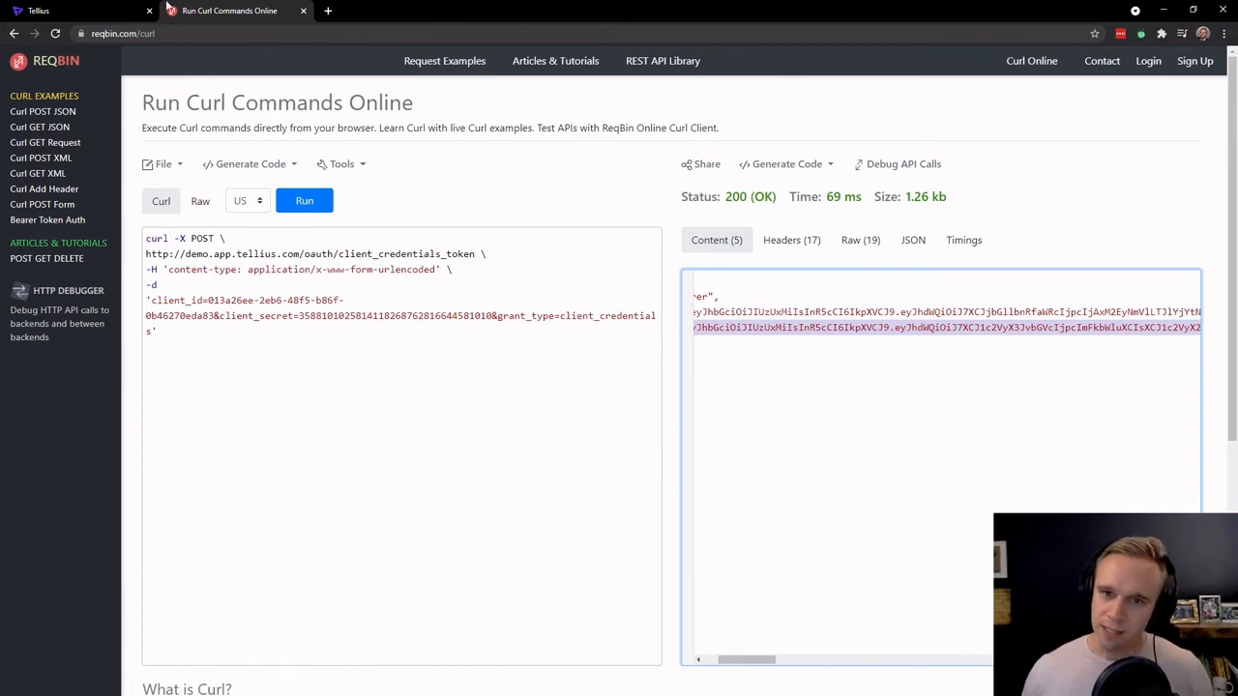
- Return to the Tellius API details, collapse the token and model information sections, and copy the curl request for prediction with data in payload
left_click(87, 11)
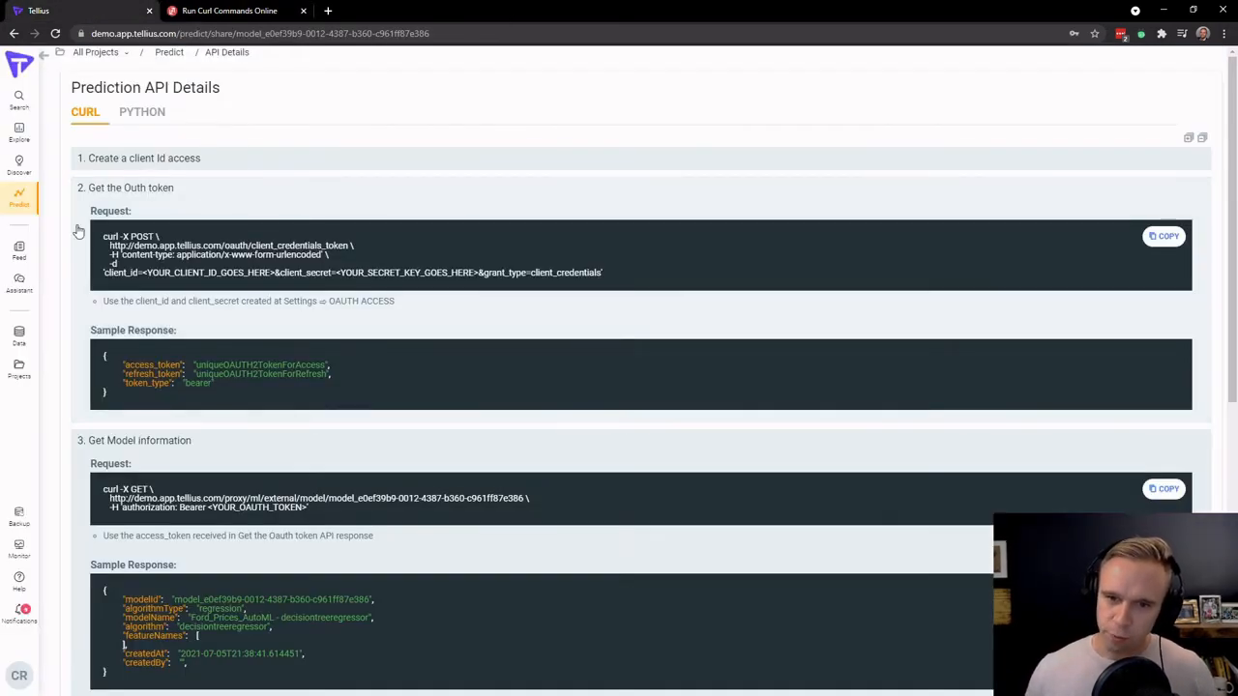
left_click(189, 190)
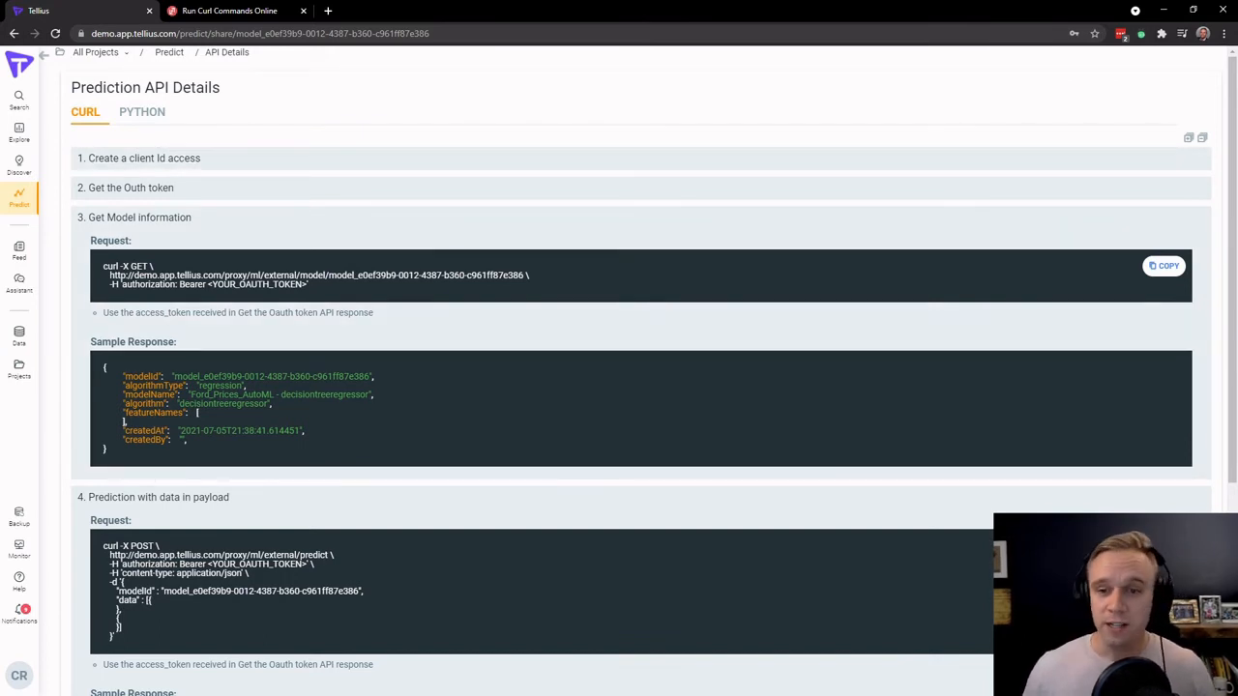
left_click(243, 224)
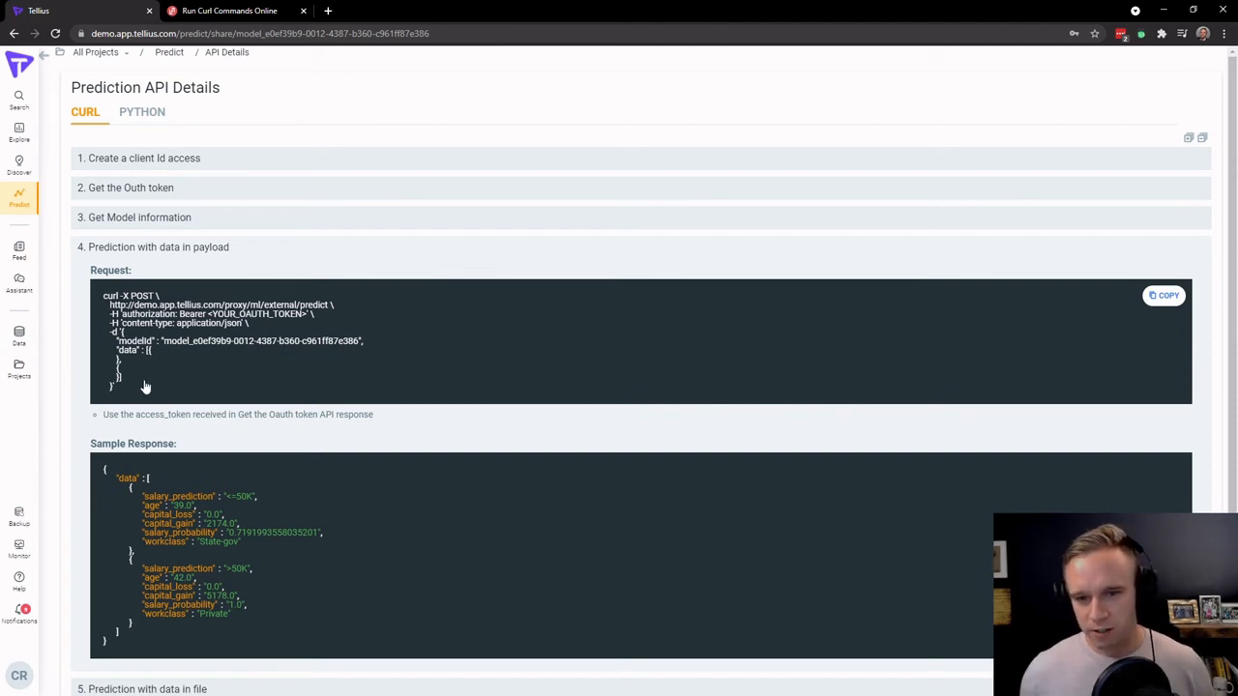
left_click_drag(122, 391, 97, 304)
key("ctrl+c")
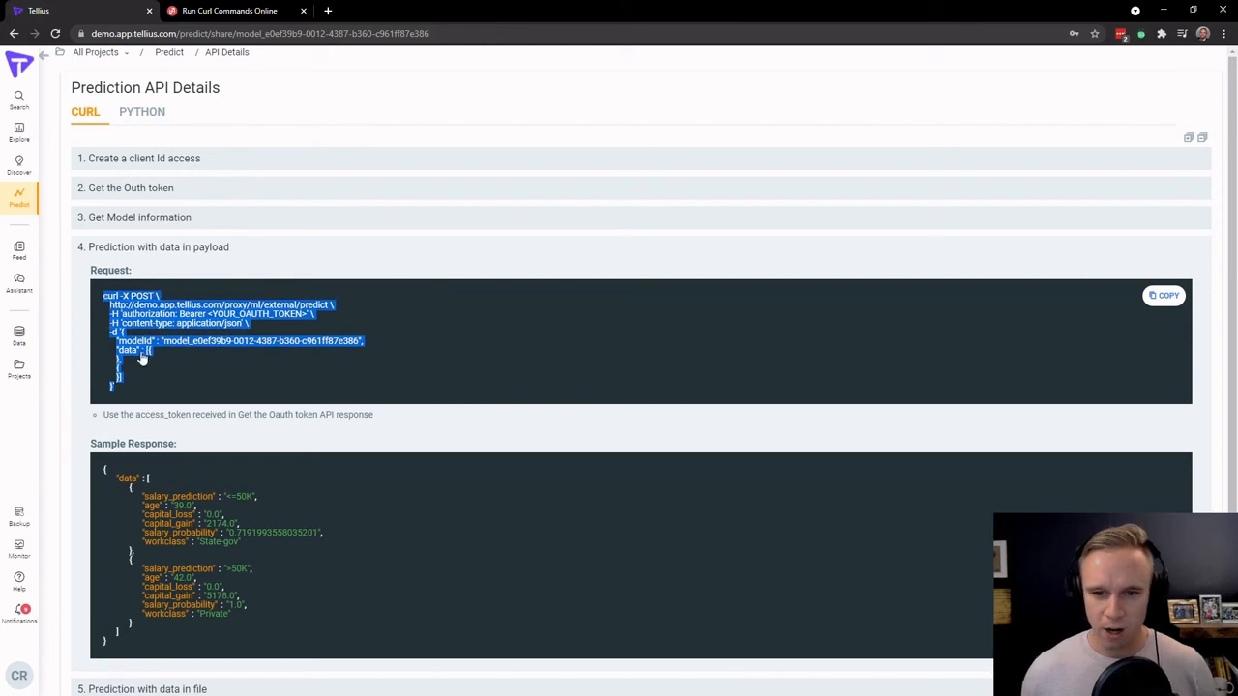
- Switch to ReqBin and replace the whole token request with the copied curl request for prediction with data in payload
left_click(224, 12)
left_click(459, 330)
key("ctrl+a")
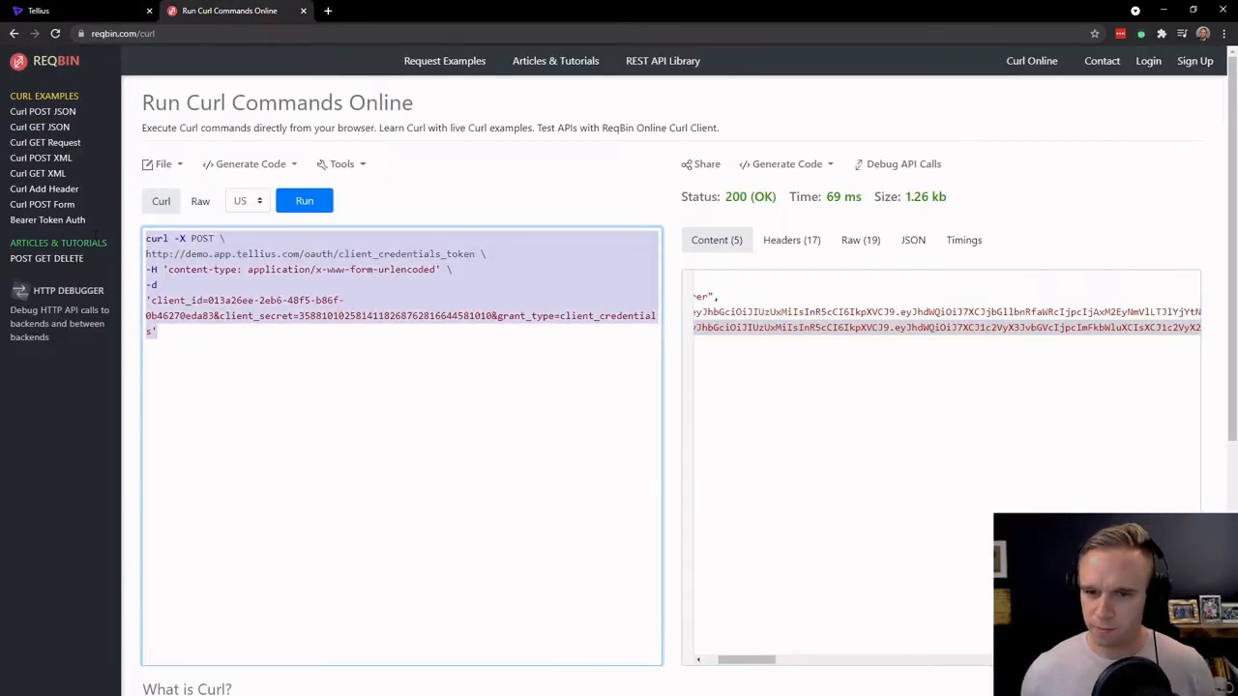
key("ctrl+v")
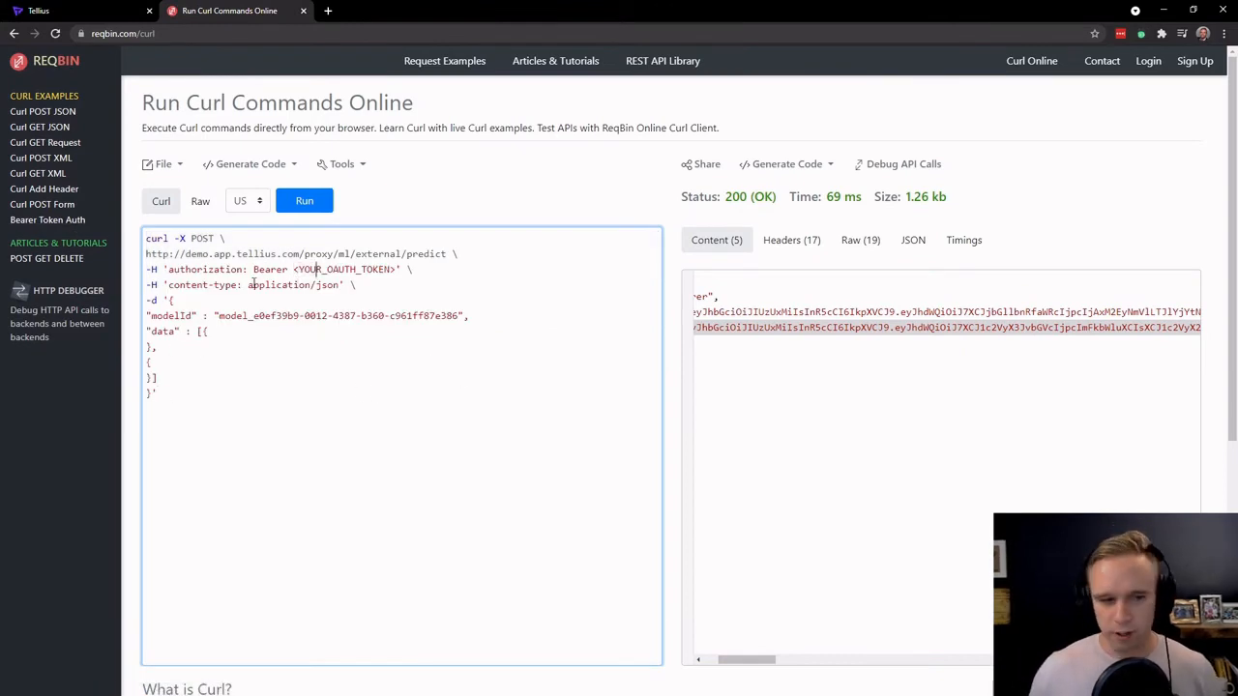
- Copy the selected access token from the response and paste it over the <YOUR_OAUTH_TOKEN> placeholder in the authorization header
right_click(759, 325)
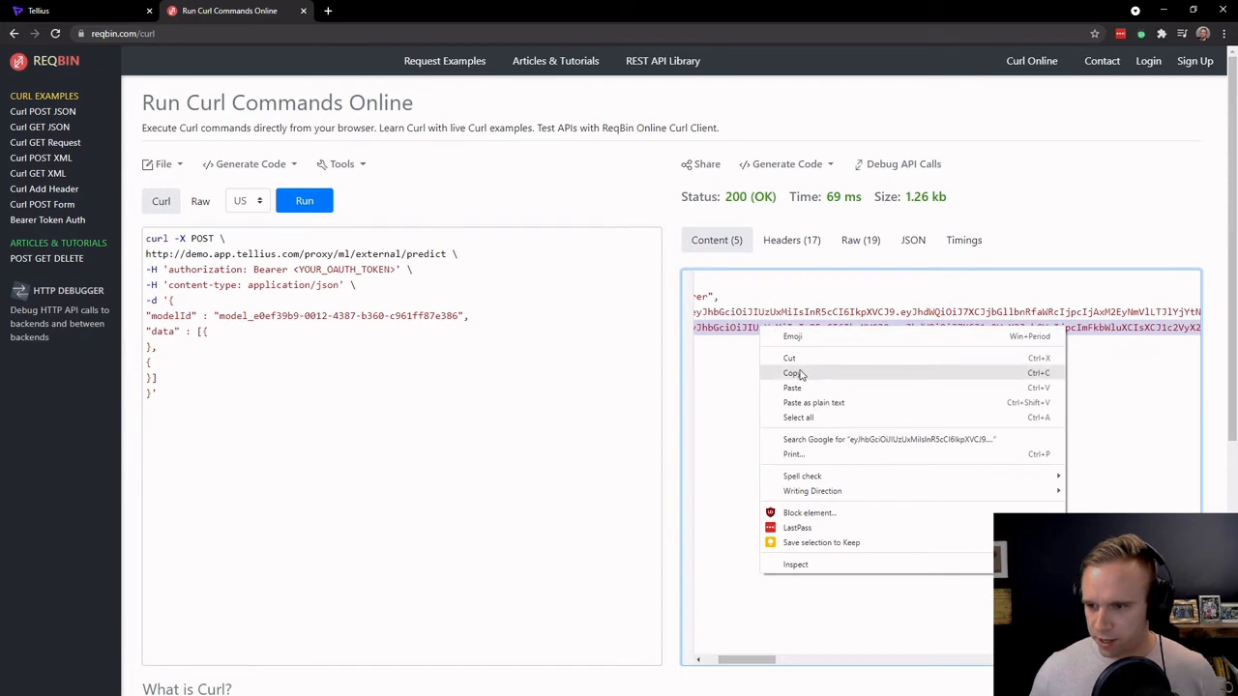
left_click(779, 372)
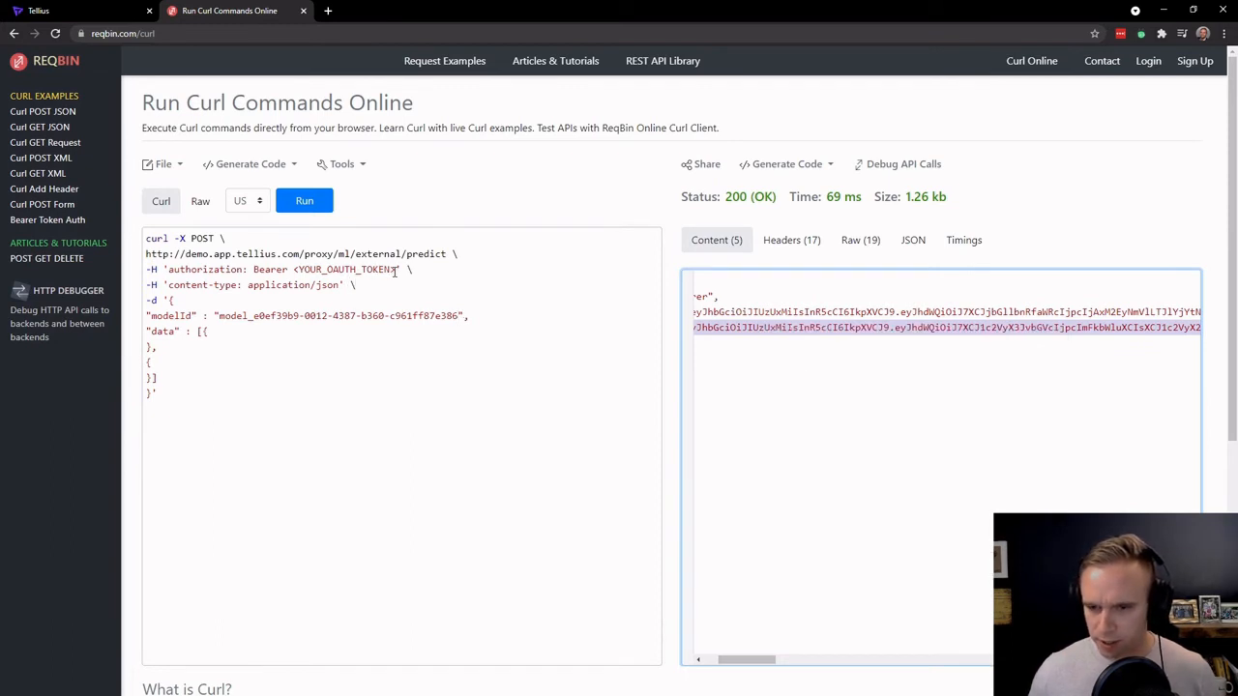
left_click_drag(397, 270, 293, 271)
key("ctrl+v")
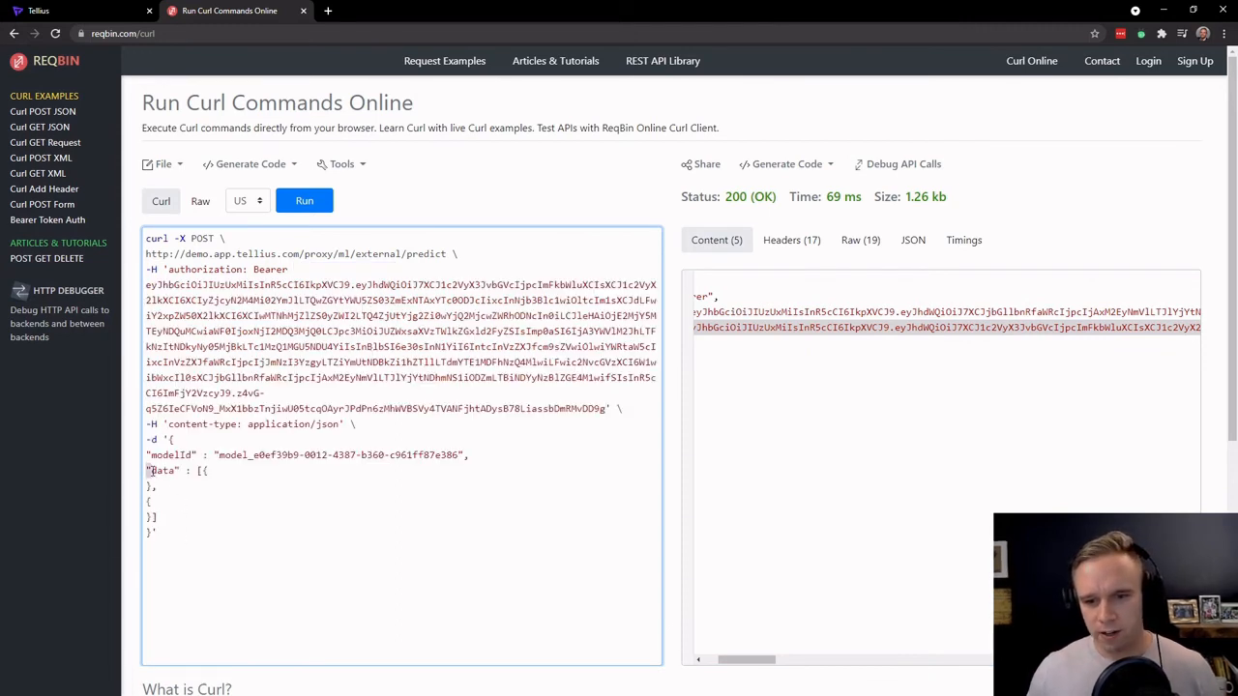
- Replace the empty data block with one record: model Focus, mileage 10000, fuelType Diesel, mpg 49.9, engineSize 2, transmission Manual
left_click_drag(151, 471, 201, 487)
left_click(201, 487)
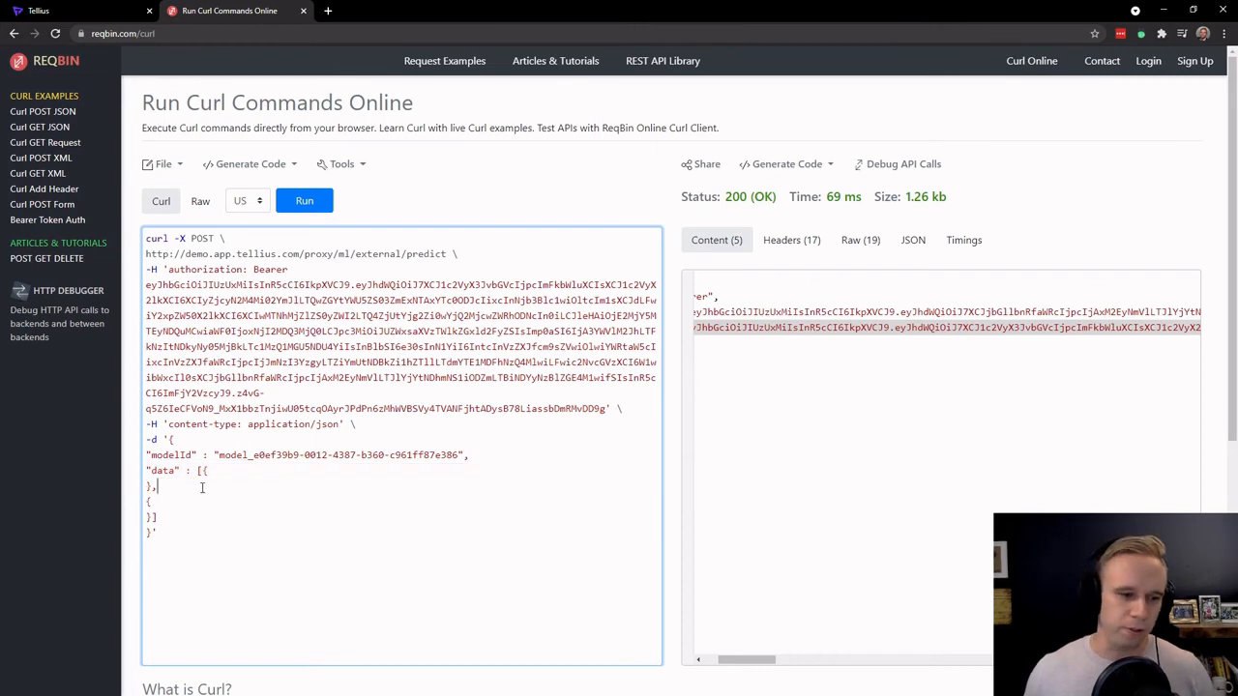
key("alt+Tab")
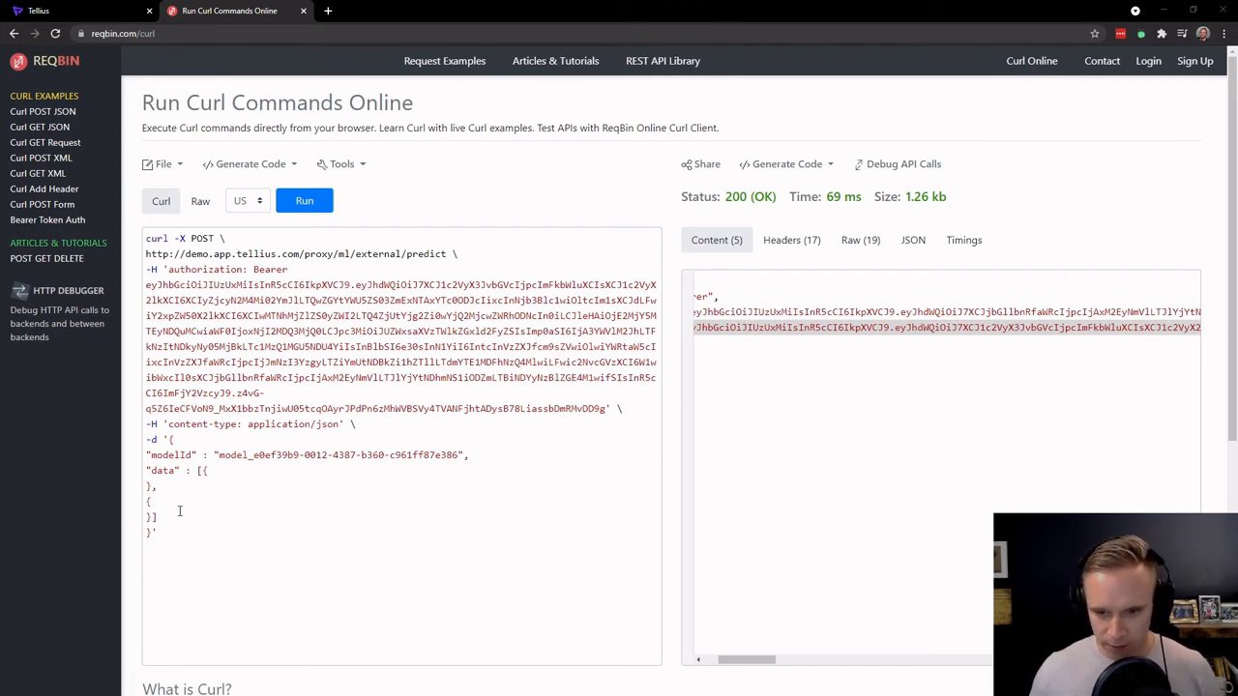
left_click_drag(177, 533, 119, 473)
key("ctrl+v")
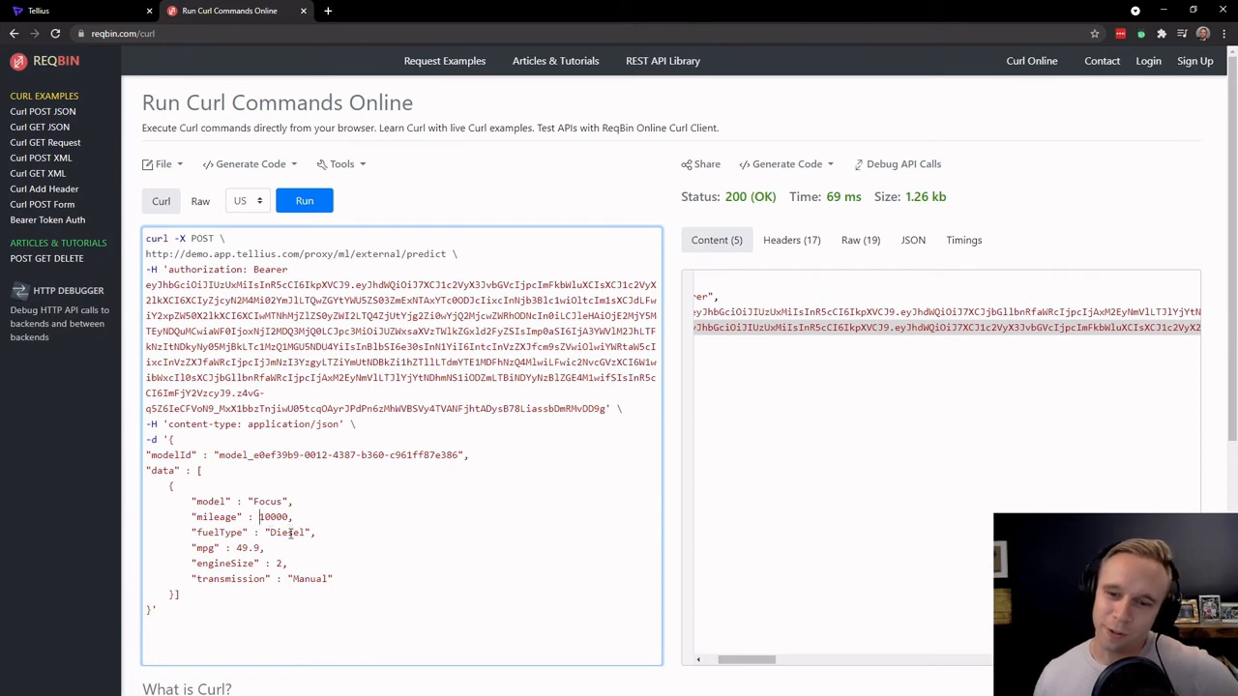
left_click_drag(239, 548, 260, 549)
type("49.9")
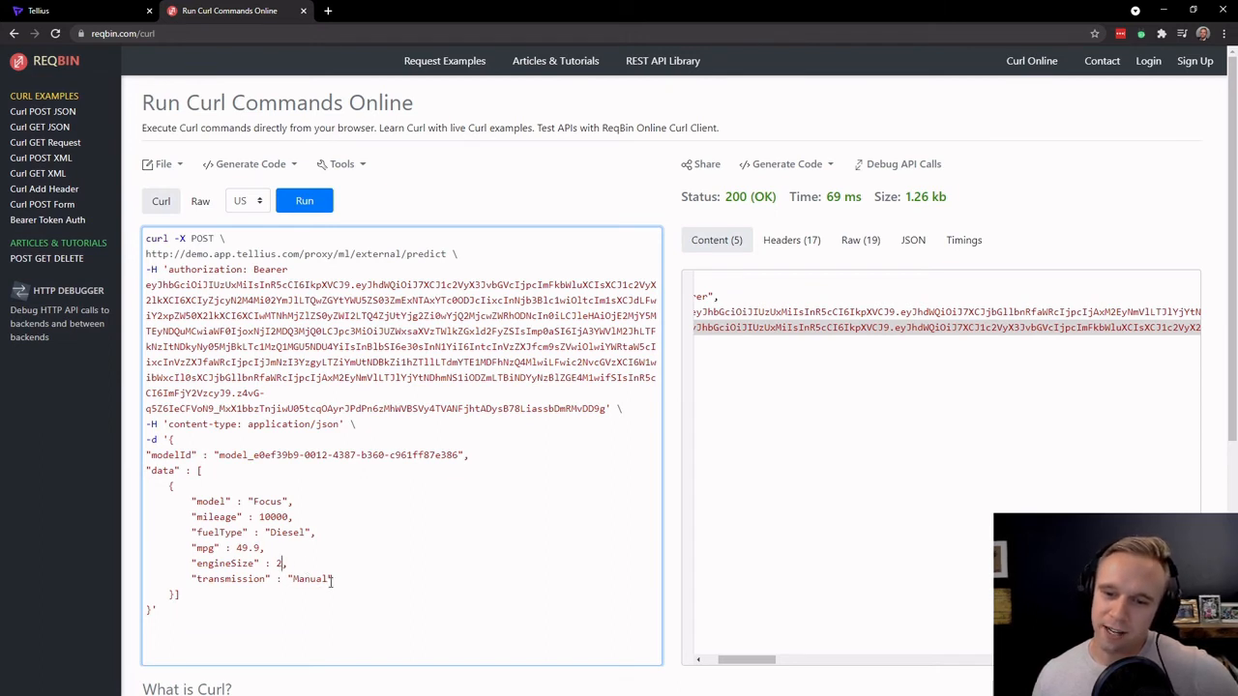
- Run the prediction request and find the price_prediction value in the response
left_click(301, 201)
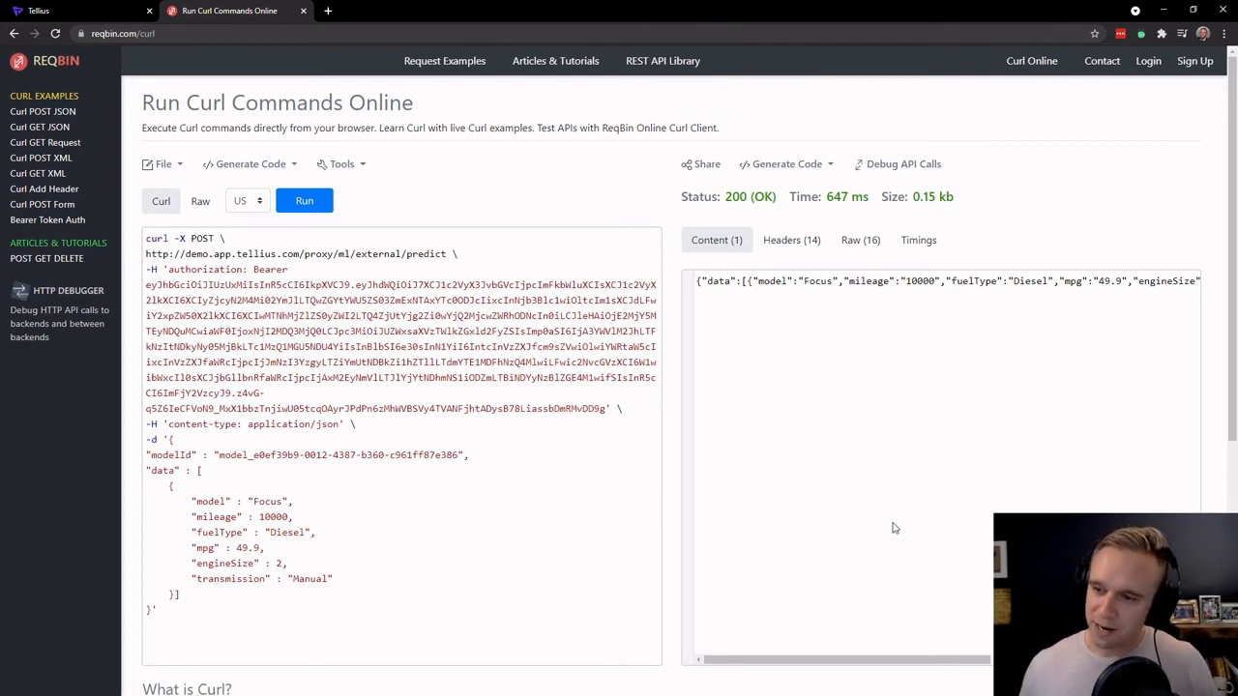
left_click_drag(918, 661, 1085, 659)
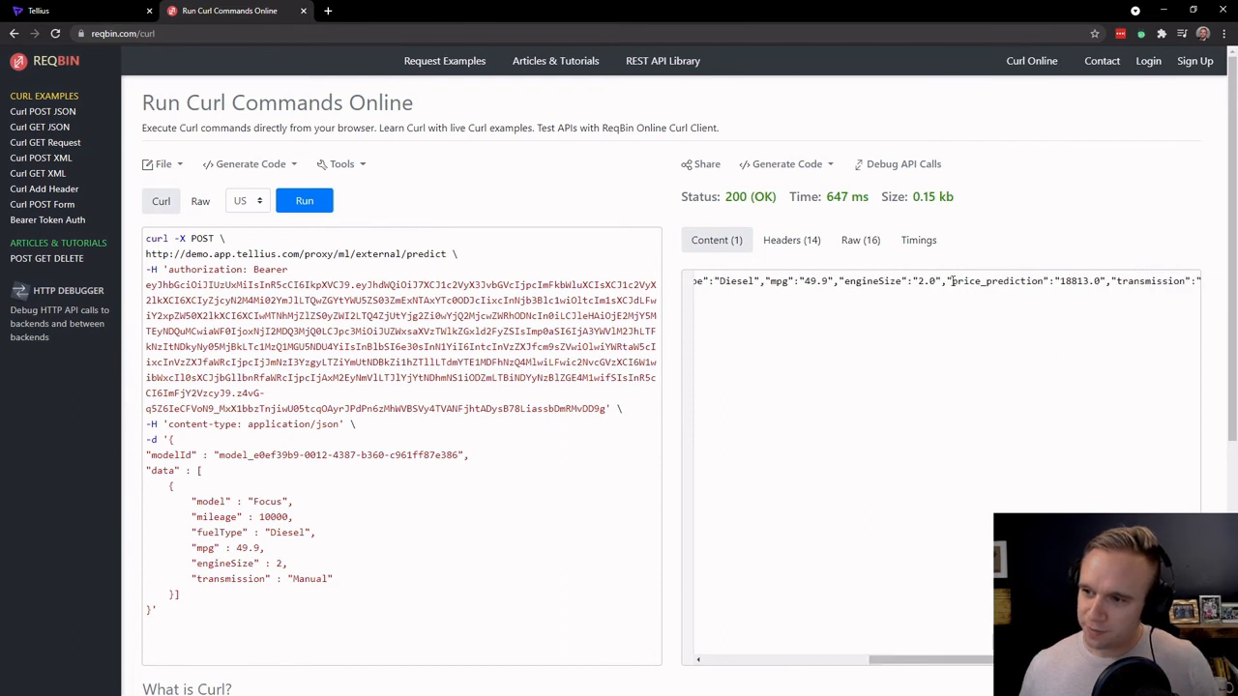
left_click_drag(947, 281, 1045, 282)
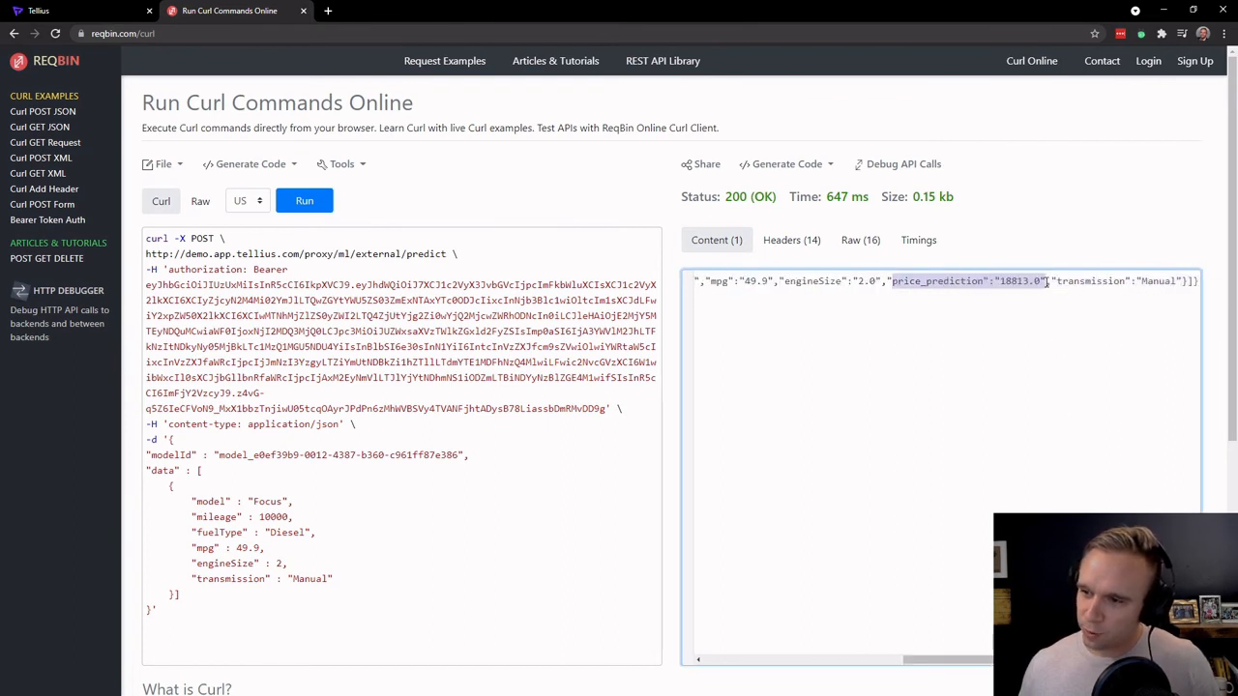
left_click(1045, 281)
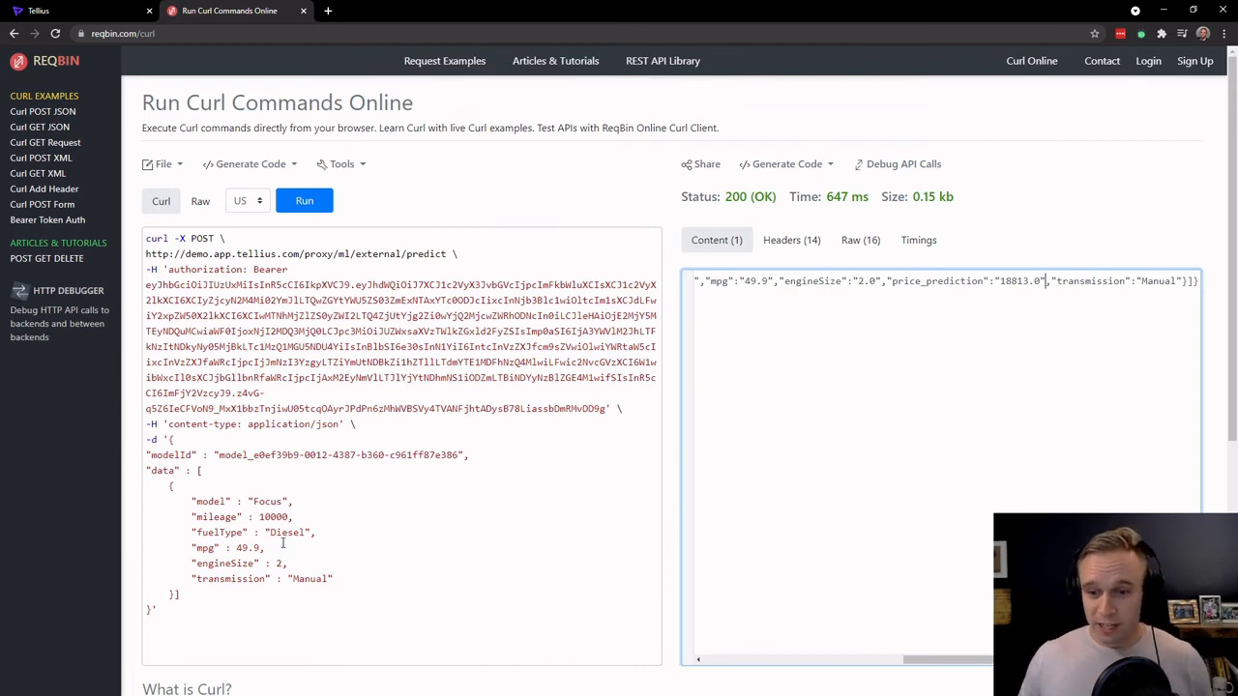
- Set the record's mileage to 60000, mpg to 420 and engineSize to 1.2 in the request payload
left_click_drag(291, 517, 255, 519)
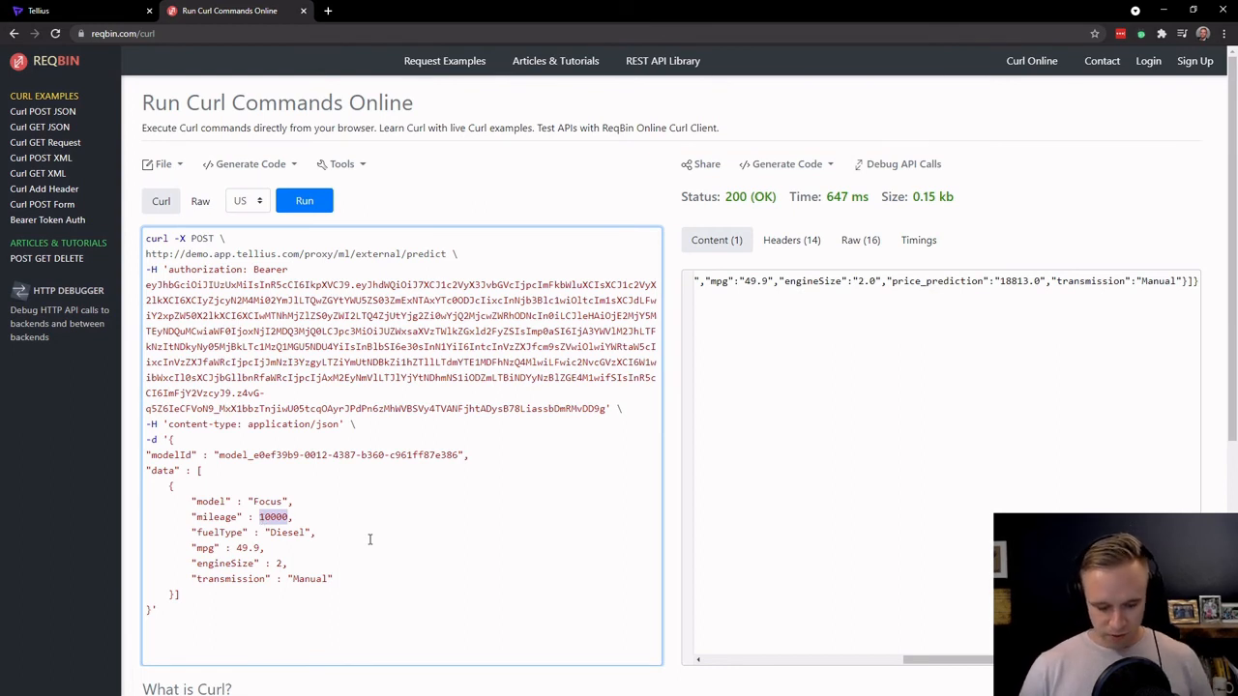
type("60000")
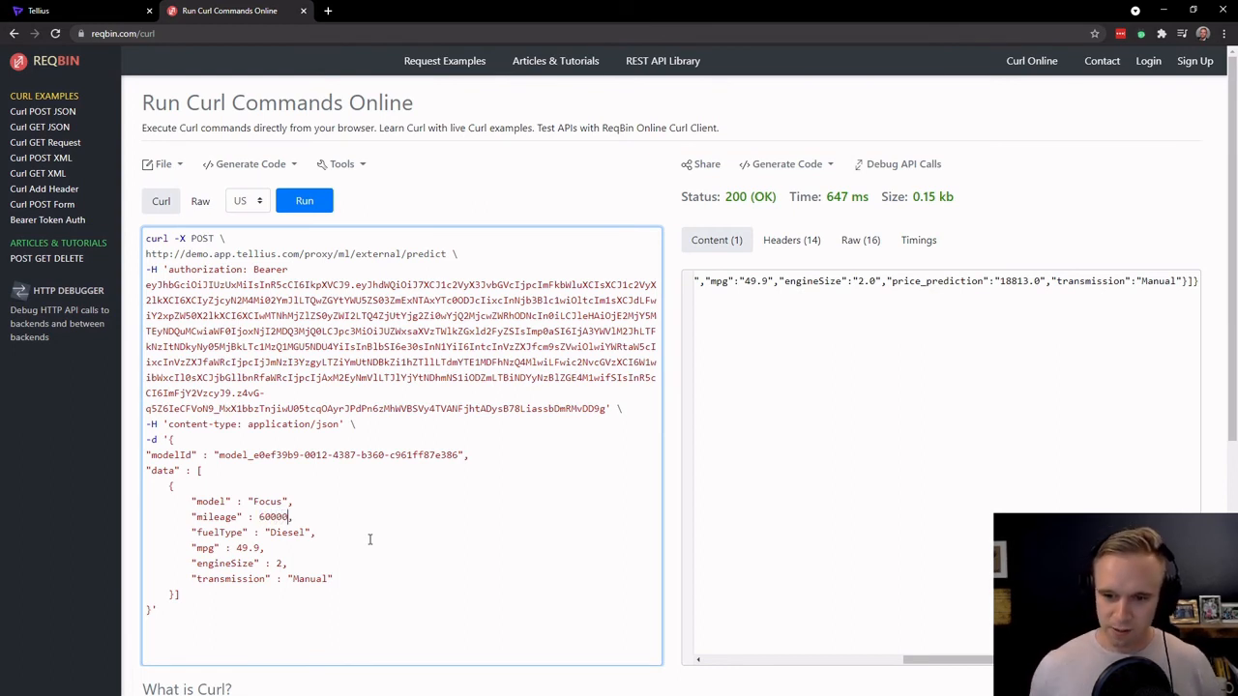
left_click_drag(261, 548, 237, 548)
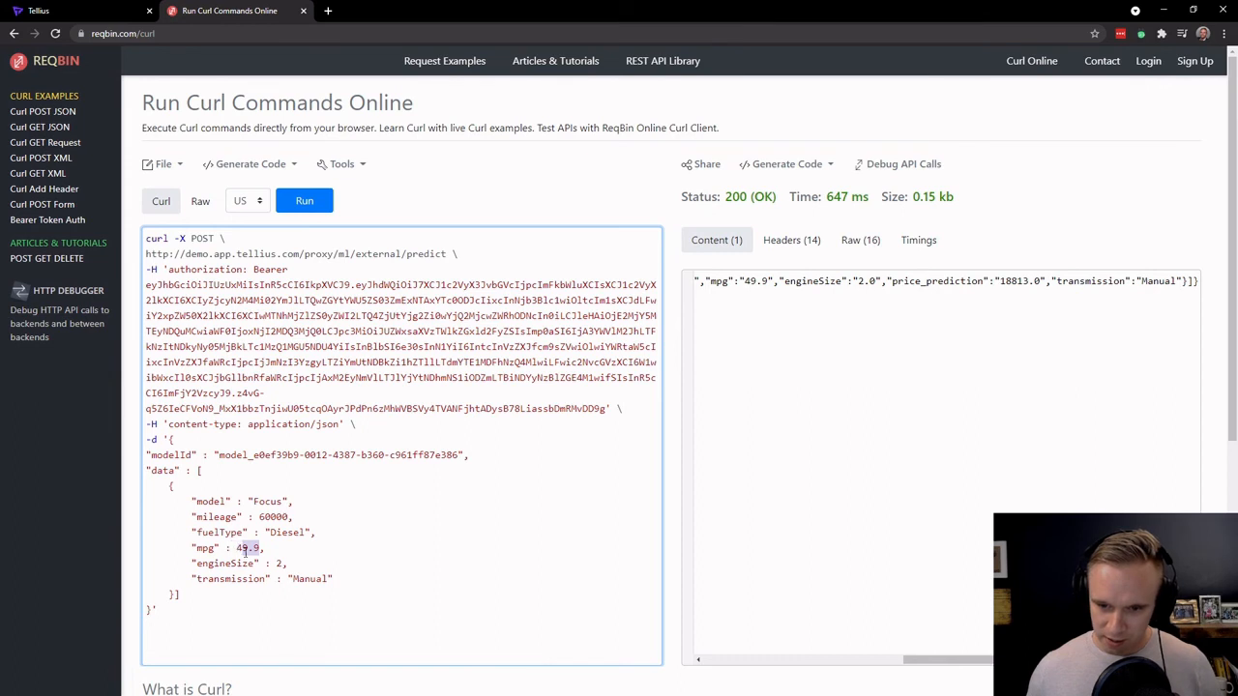
type("420")
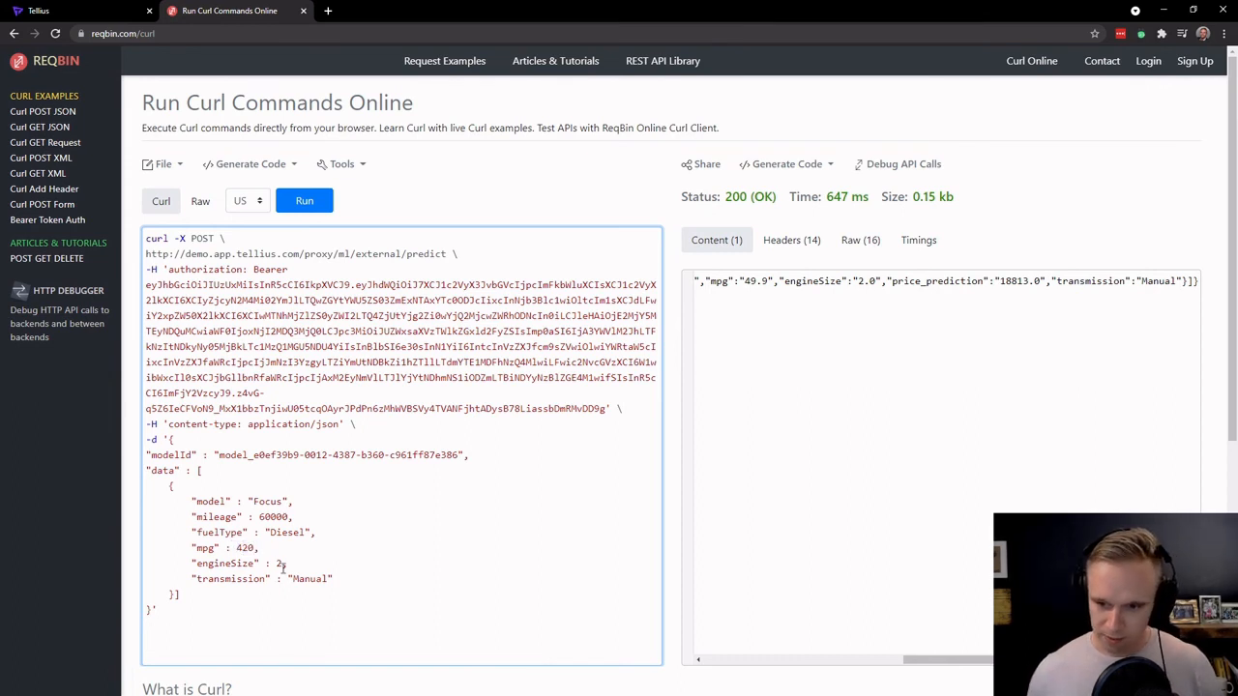
left_click(282, 565)
type("1.")
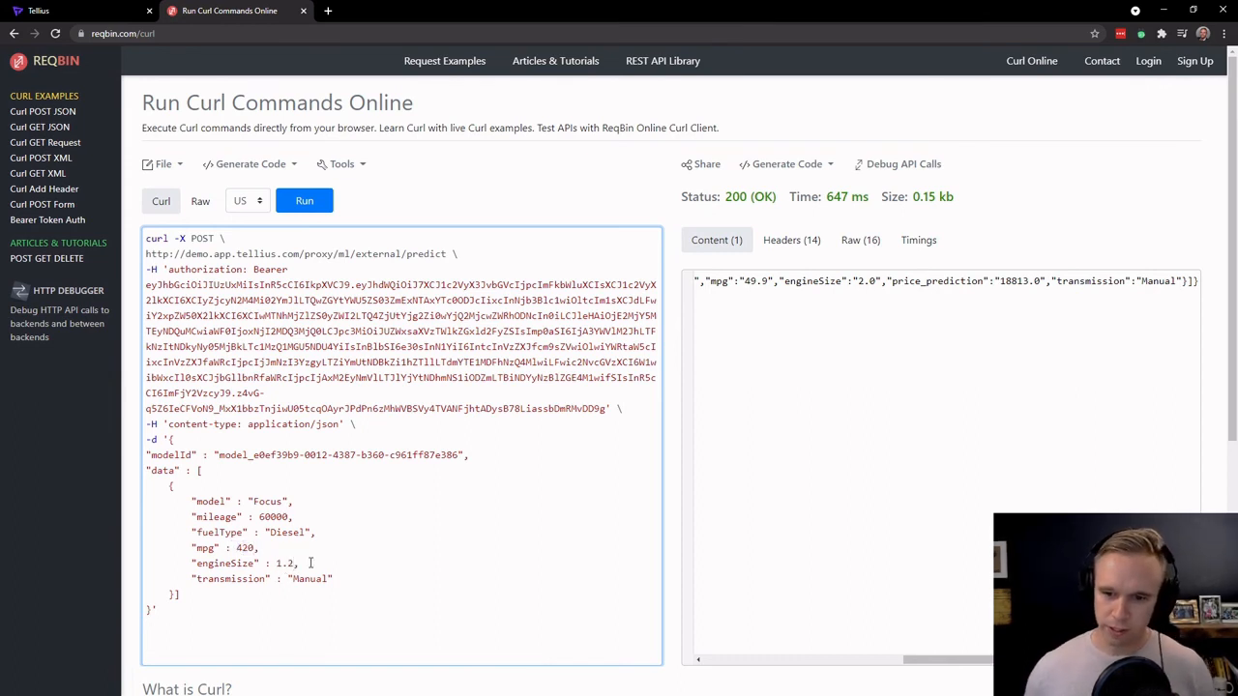
- Rerun the prediction request with the edited car data and check the new price_prediction value in the response
left_click(323, 206)
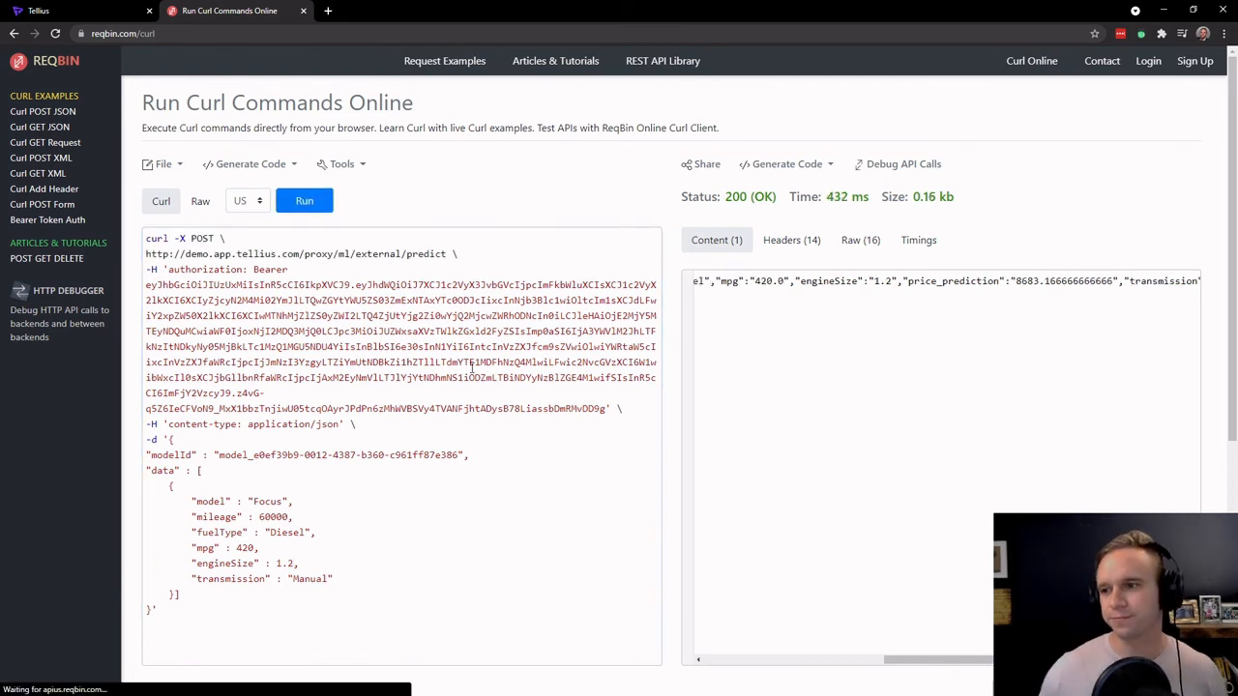
left_click_drag(1018, 662, 1087, 663)
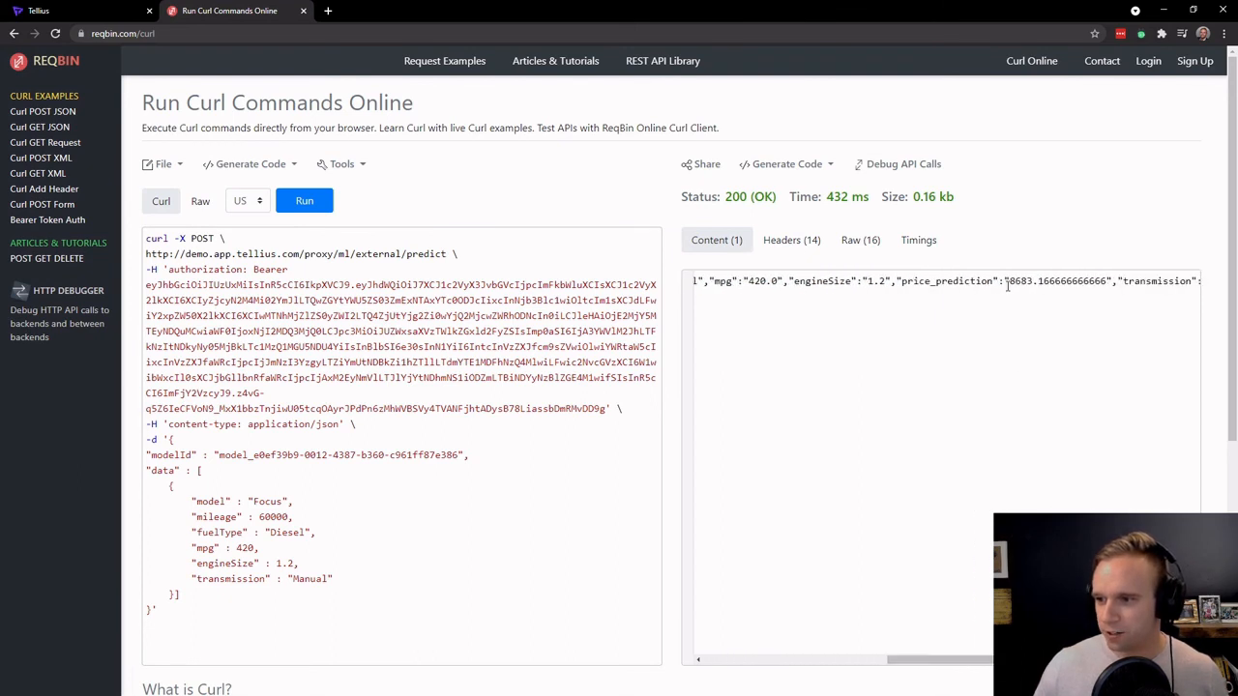
left_click_drag(1009, 282, 1033, 283)
left_click(1094, 282)
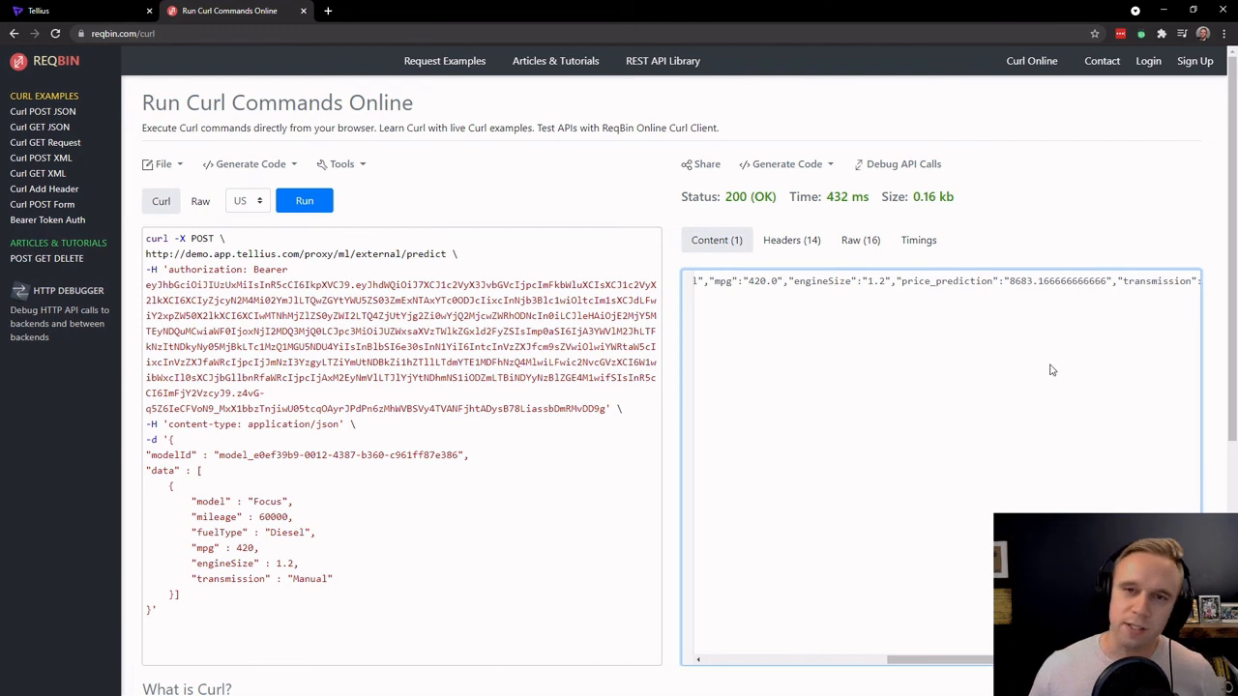